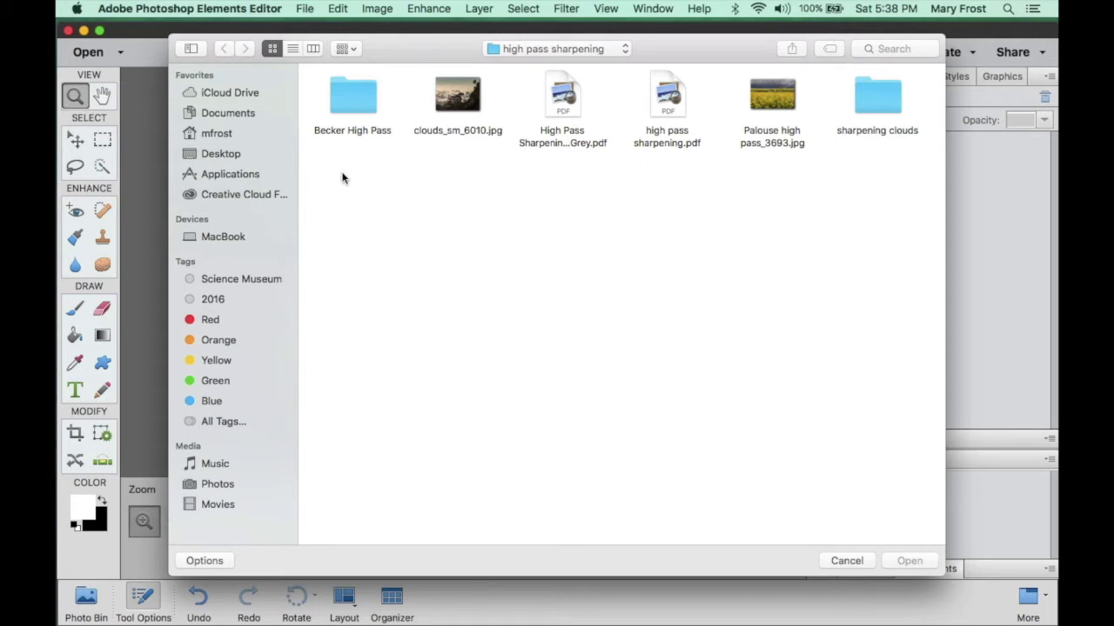
Step: Open the High Pass JPEG photo from the Becker High Pass folder
{"action": "double_click", "coordinate": [353, 105]}
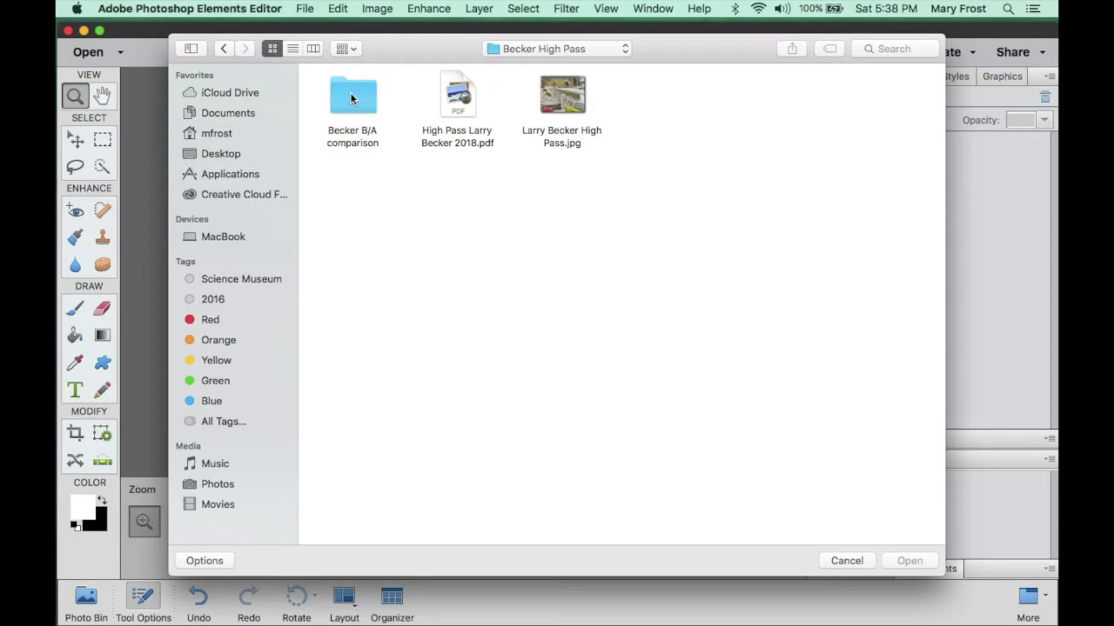
{"action": "left_click", "coordinate": [562, 99]}
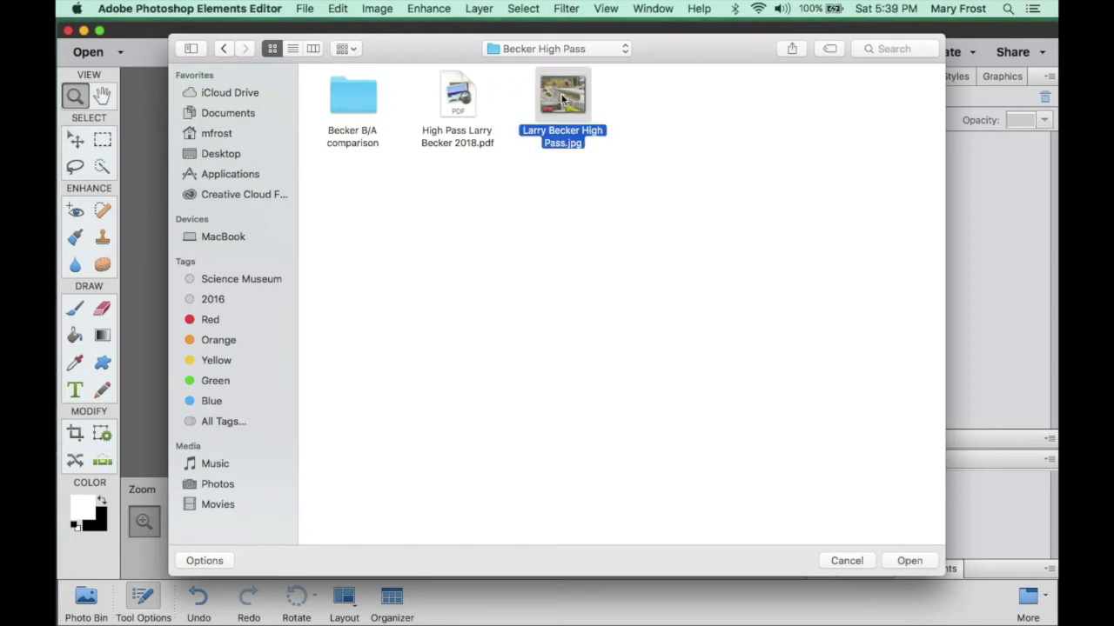
{"action": "left_click", "coordinate": [201, 561]}
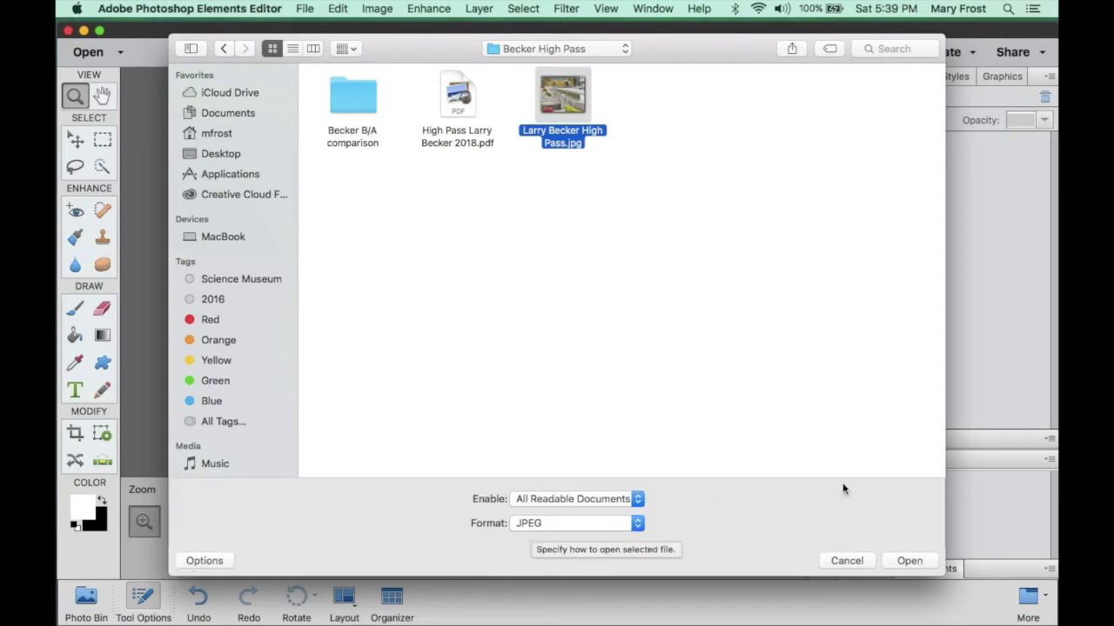
{"action": "left_click", "coordinate": [910, 561]}
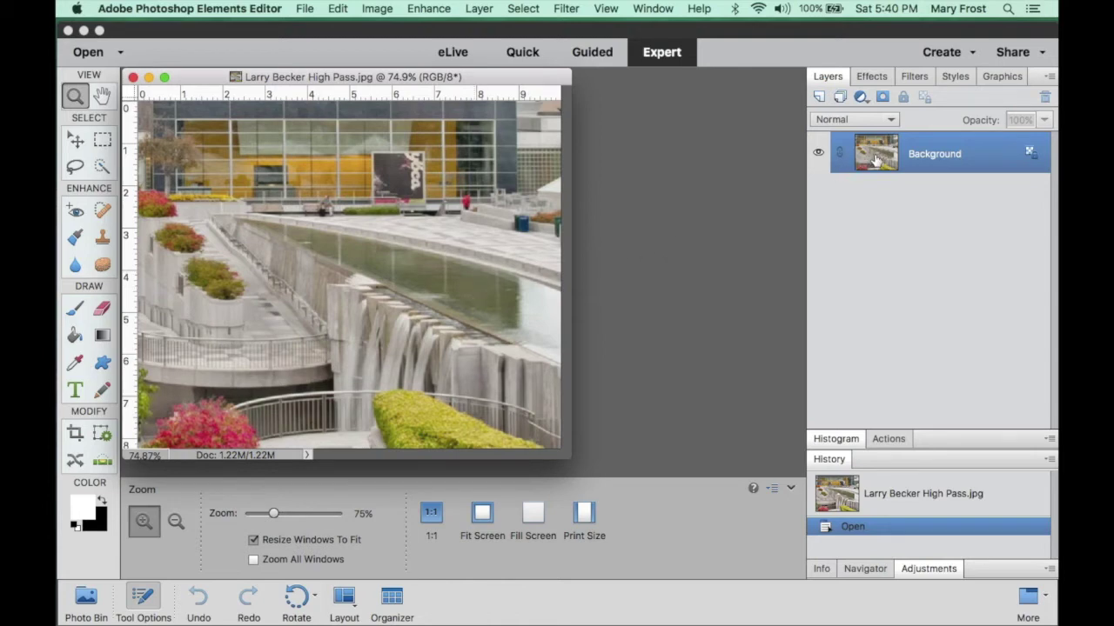
Step: Duplicate the Background layer of the photo
{"action": "key", "text": "super+j"}
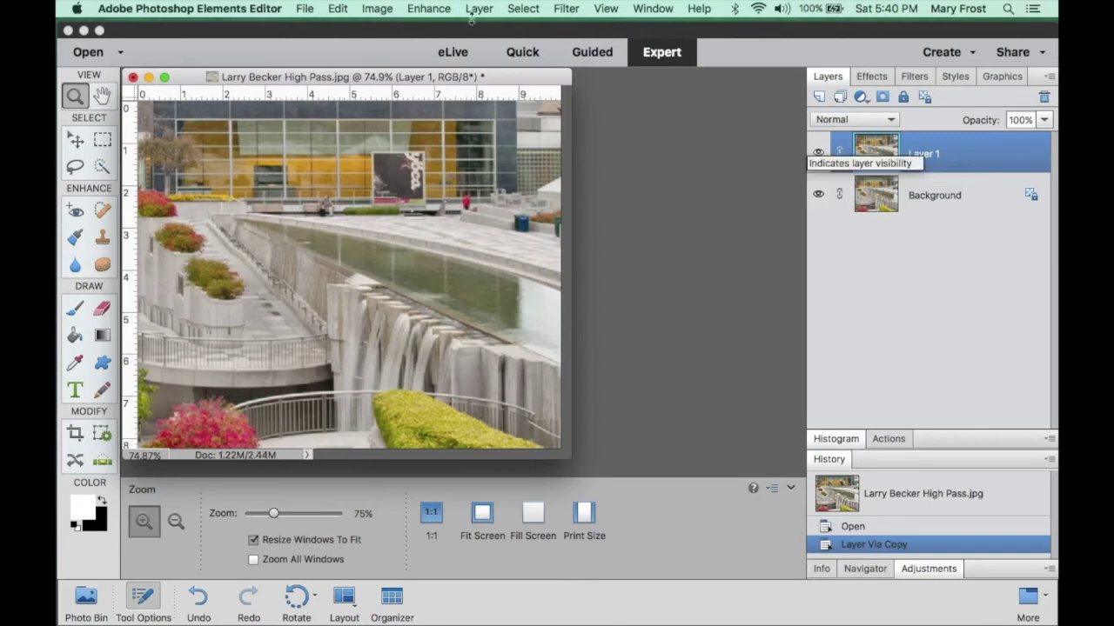
{"action": "left_click", "coordinate": [474, 8]}
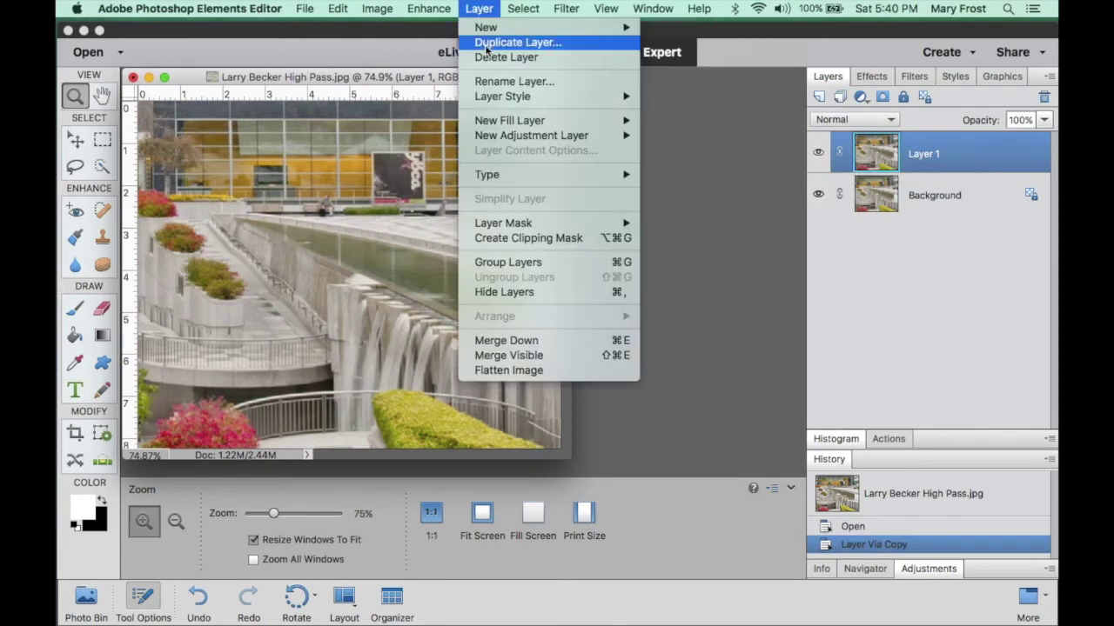
{"action": "left_click", "coordinate": [698, 143]}
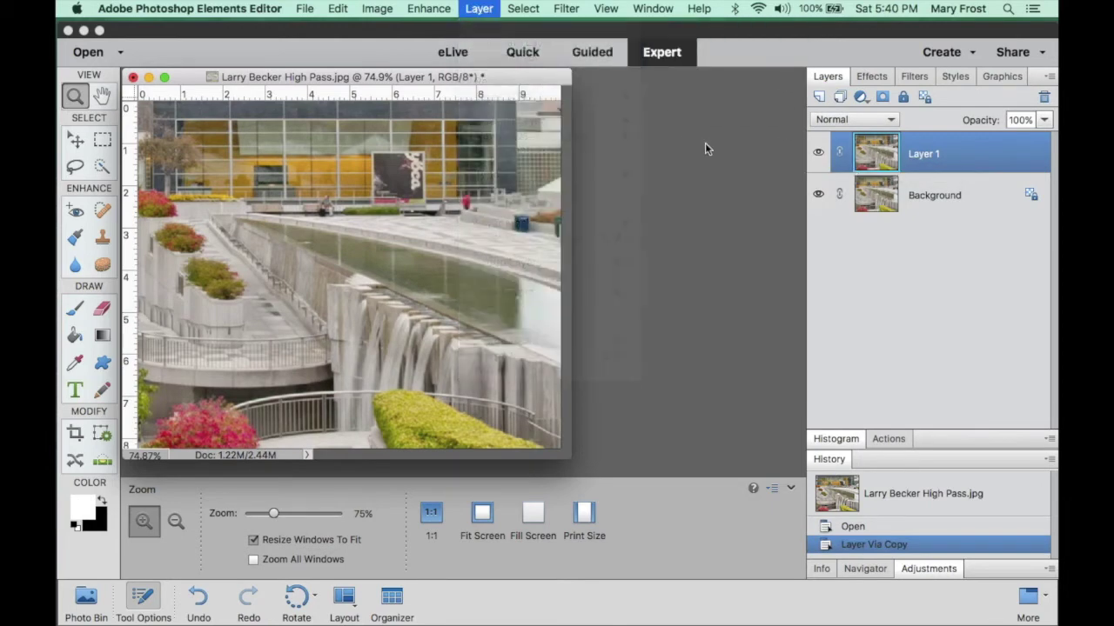
Step: Rename the duplicated layer to "High Pass Becker"
{"action": "double_click", "coordinate": [924, 154]}
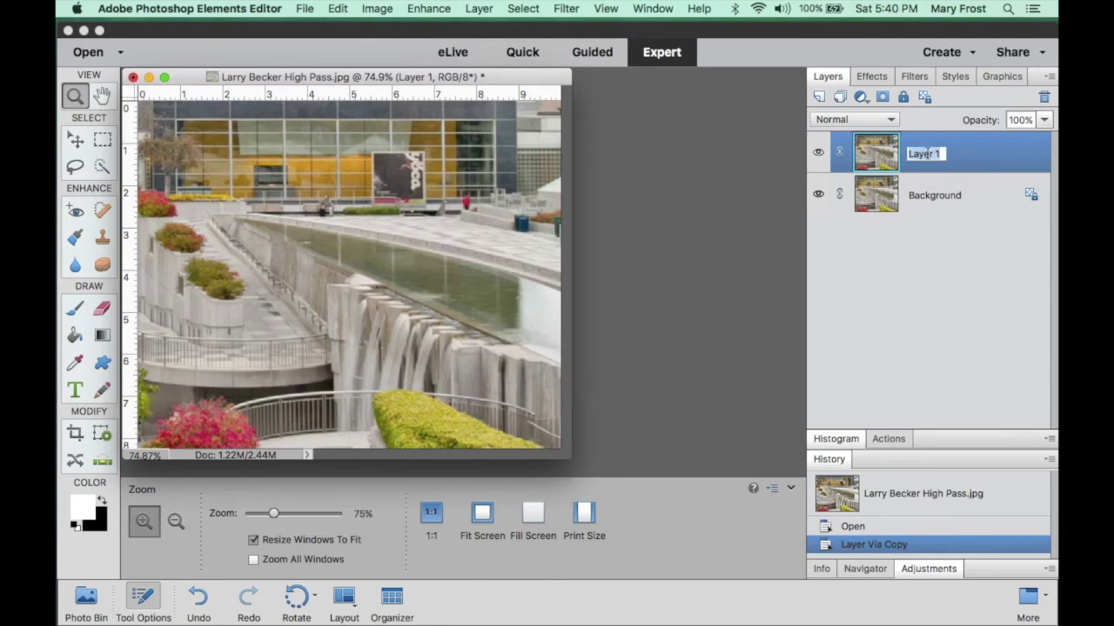
{"action": "type", "text": "High PSa"}
{"action": "key", "text": "BackSpace"}
{"action": "key", "text": "BackSpace"}
{"action": "type", "text": "ass Nec"}
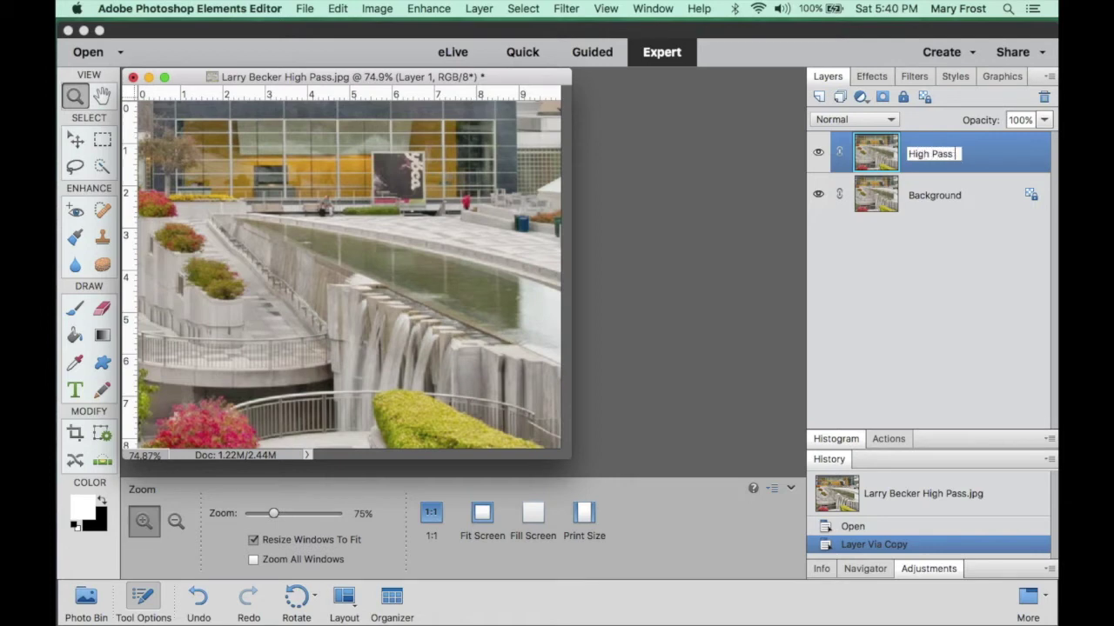
{"action": "type", "text": "ker"}
{"action": "key", "text": "Left"}
{"action": "key", "text": "Left"}
{"action": "key", "text": "Left"}
{"action": "key", "text": "Left"}
{"action": "key", "text": "Left"}
{"action": "key", "text": "BackSpace"}
{"action": "type", "text": "B"}
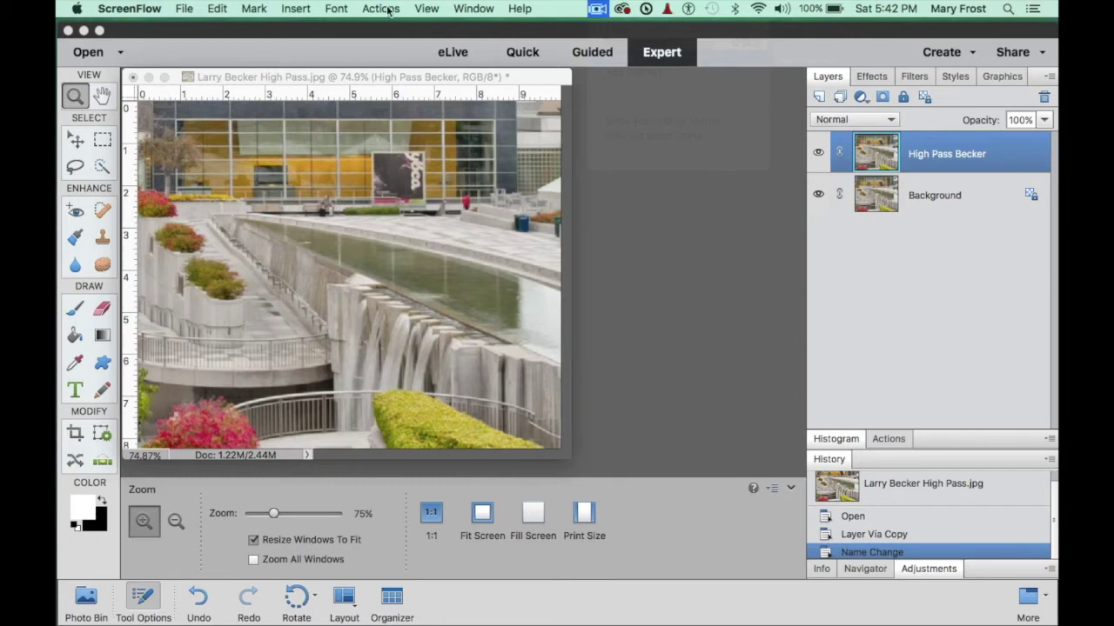
Step: Apply the High Pass filter to the High Pass Becker layer with a small radius that keeps only fine edge detail
{"action": "left_click", "coordinate": [598, 135]}
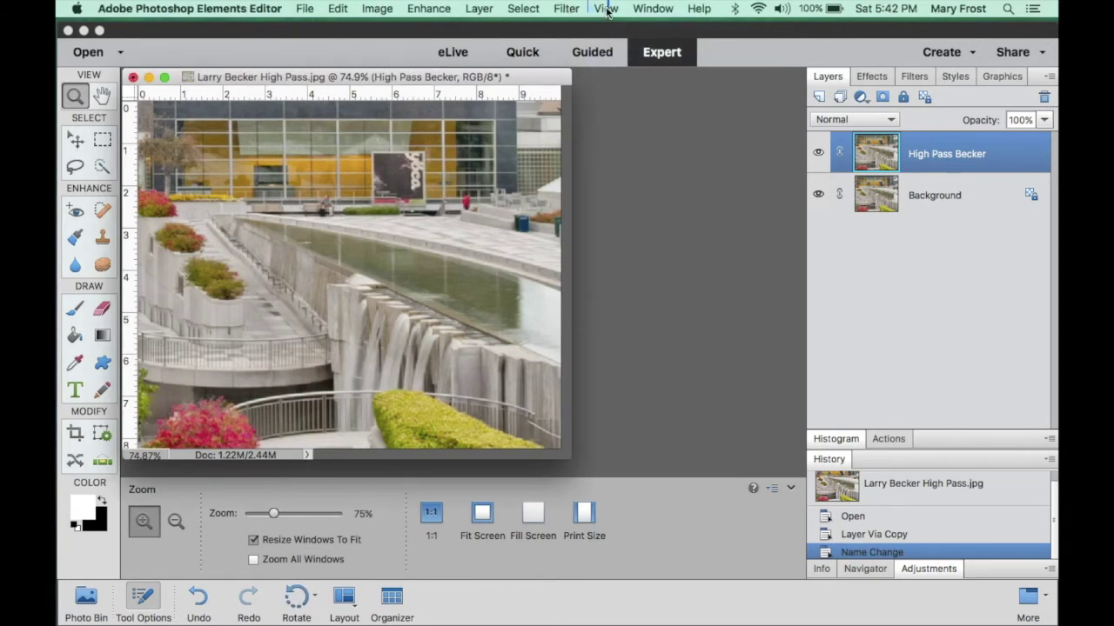
{"action": "left_click", "coordinate": [565, 8]}
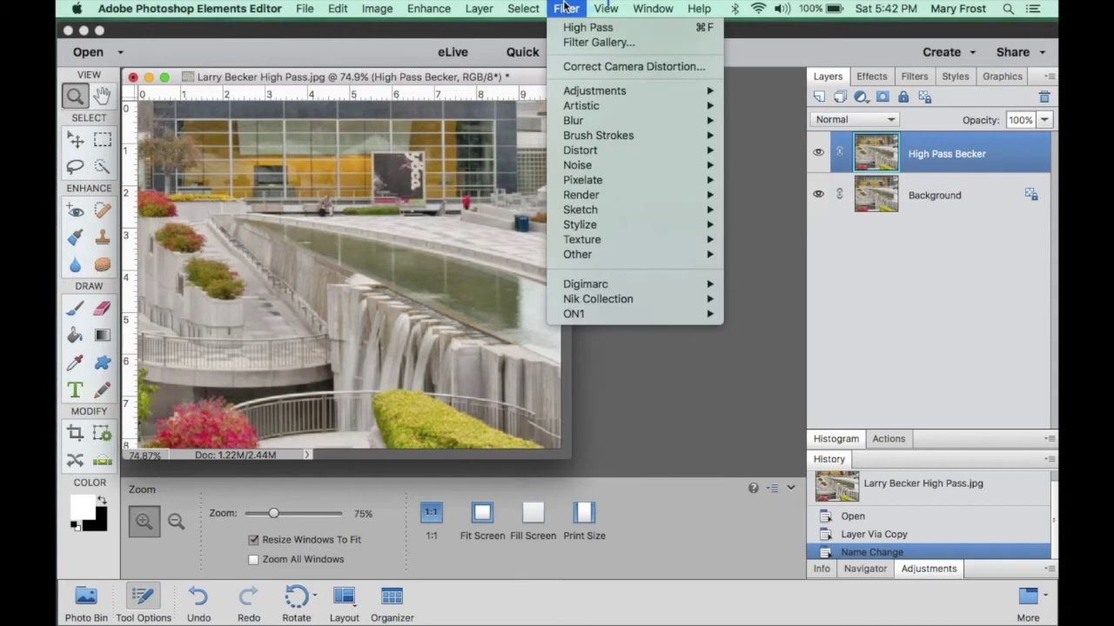
{"action": "mouse_move", "coordinate": [578, 254]}
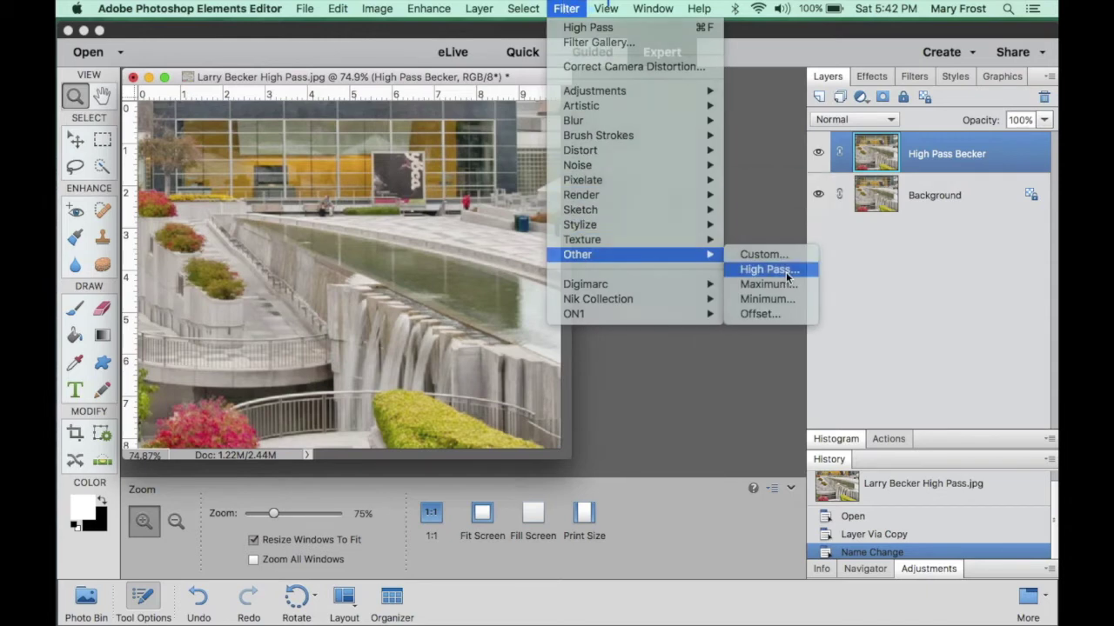
{"action": "left_click", "coordinate": [769, 270]}
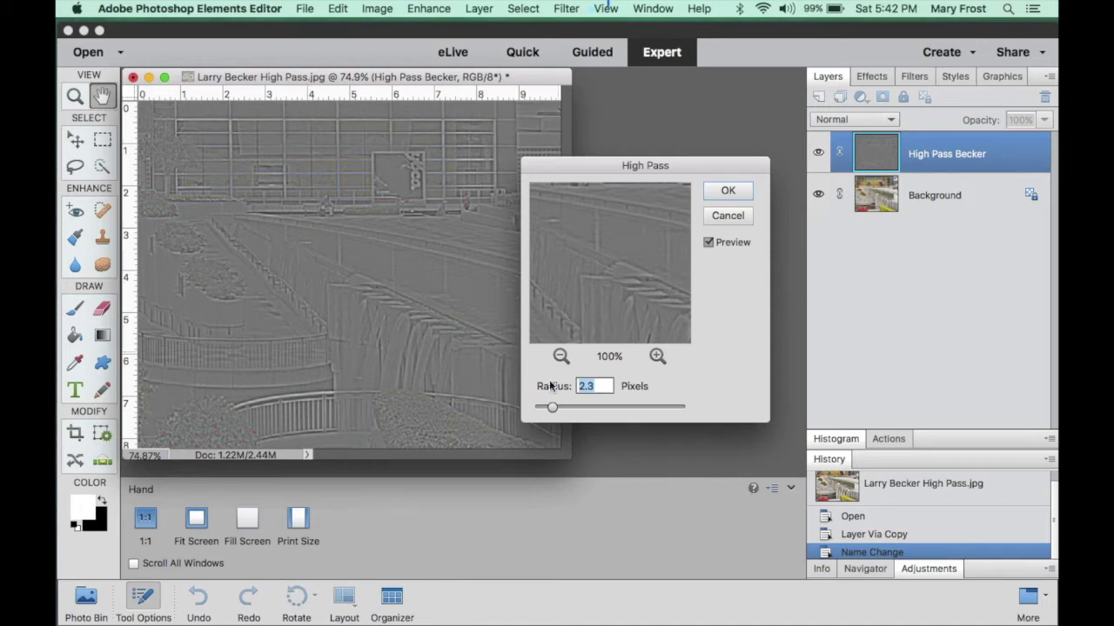
{"action": "left_click_drag", "start_coordinate": [551, 410], "coordinate": [596, 414]}
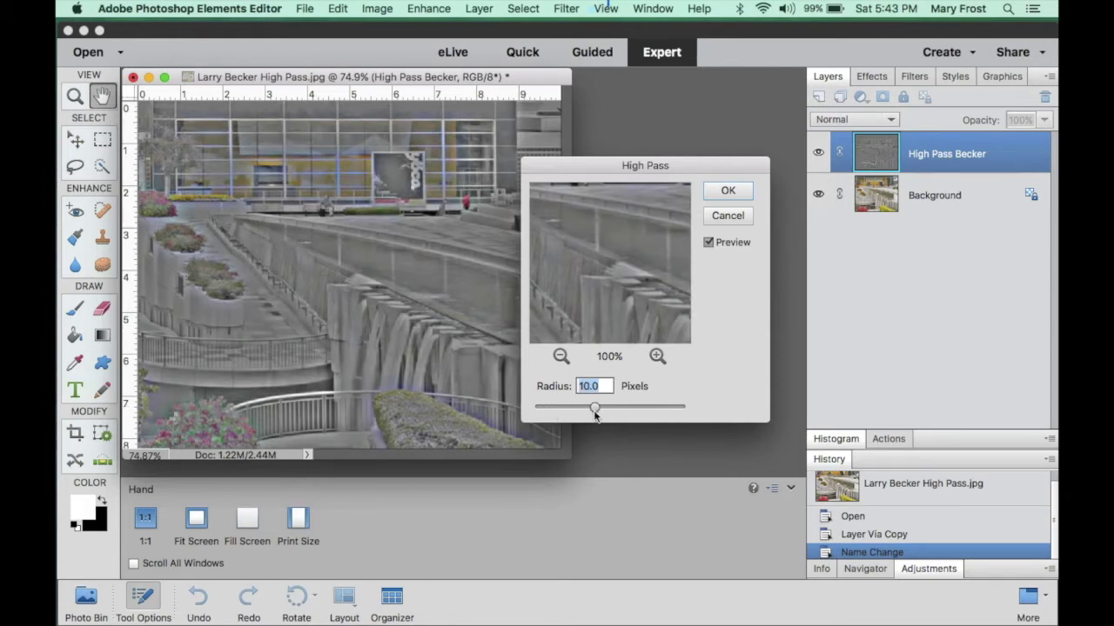
{"action": "left_click_drag", "start_coordinate": [595, 415], "coordinate": [561, 412]}
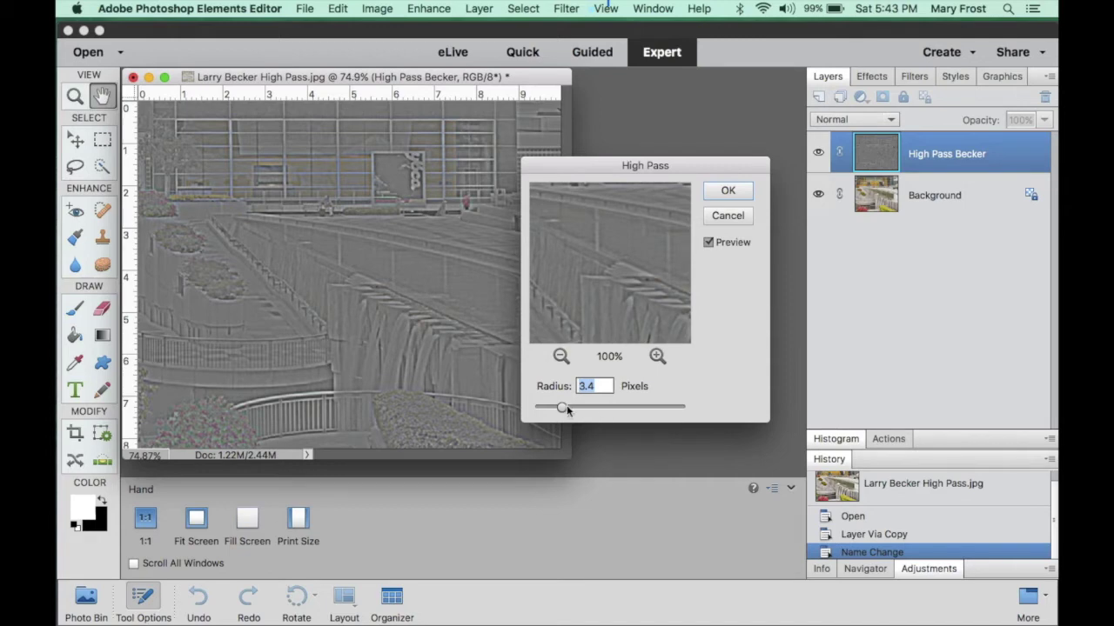
{"action": "mouse_move", "coordinate": [561, 410]}
{"action": "left_mouse_down"}
{"action": "mouse_move", "coordinate": [574, 410]}
{"action": "mouse_move", "coordinate": [551, 408]}
{"action": "mouse_move", "coordinate": [566, 407]}
{"action": "left_mouse_up"}
{"action": "left_click_drag", "start_coordinate": [566, 406], "coordinate": [557, 406]}
{"action": "left_click", "coordinate": [736, 190]}
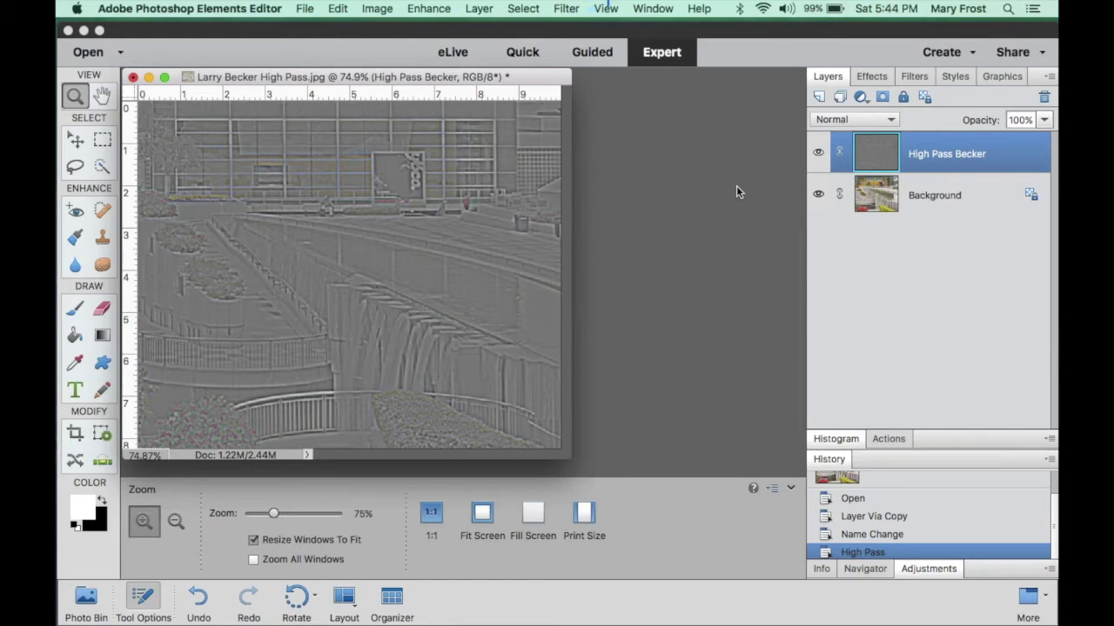
Step: Remove the colour from the High Pass Becker layer with Hue/Saturation by setting Saturation to -100
{"action": "key", "text": "super+u"}
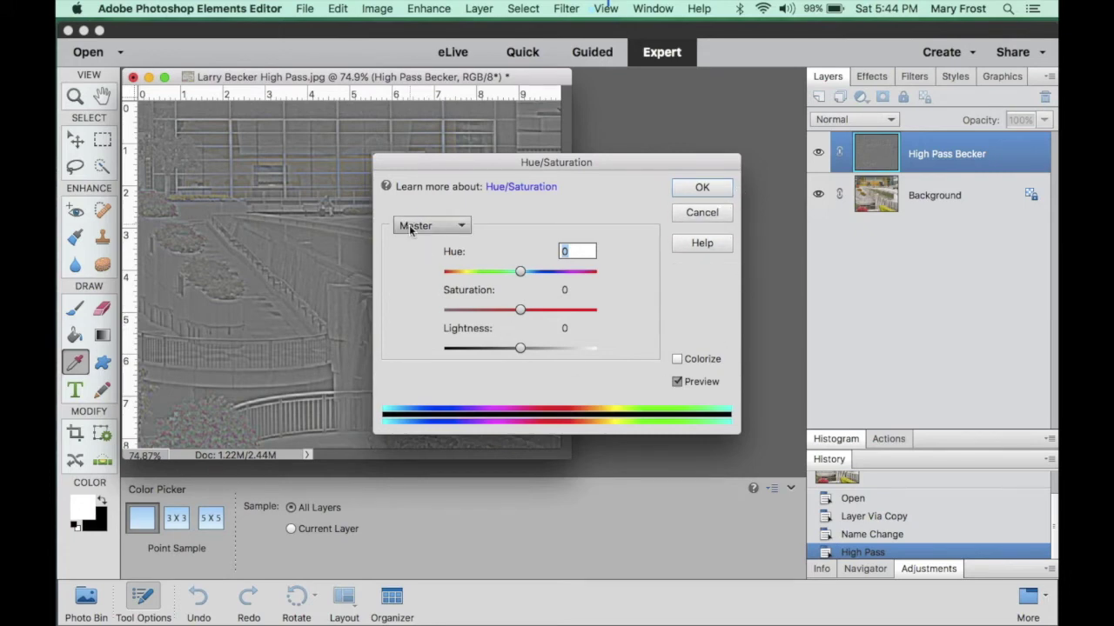
{"action": "left_click_drag", "start_coordinate": [520, 310], "coordinate": [399, 309]}
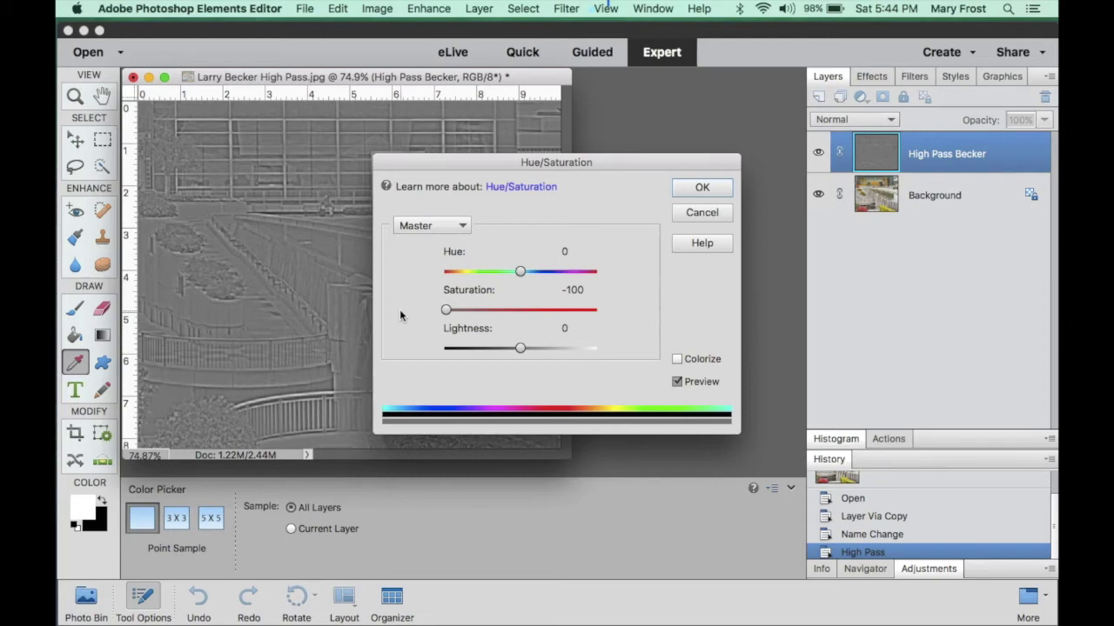
{"action": "left_click", "coordinate": [702, 188]}
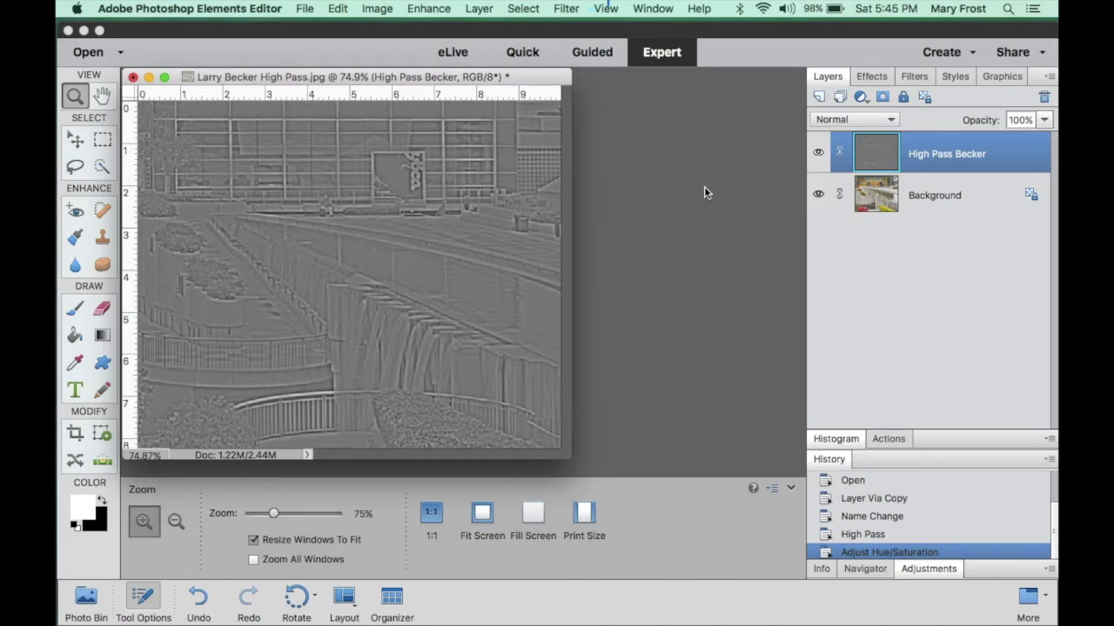
Step: Increase the High Pass Becker layer's contrast with Levels, setting the black input to 54 and the white input to about 210
{"action": "key", "text": "super+l"}
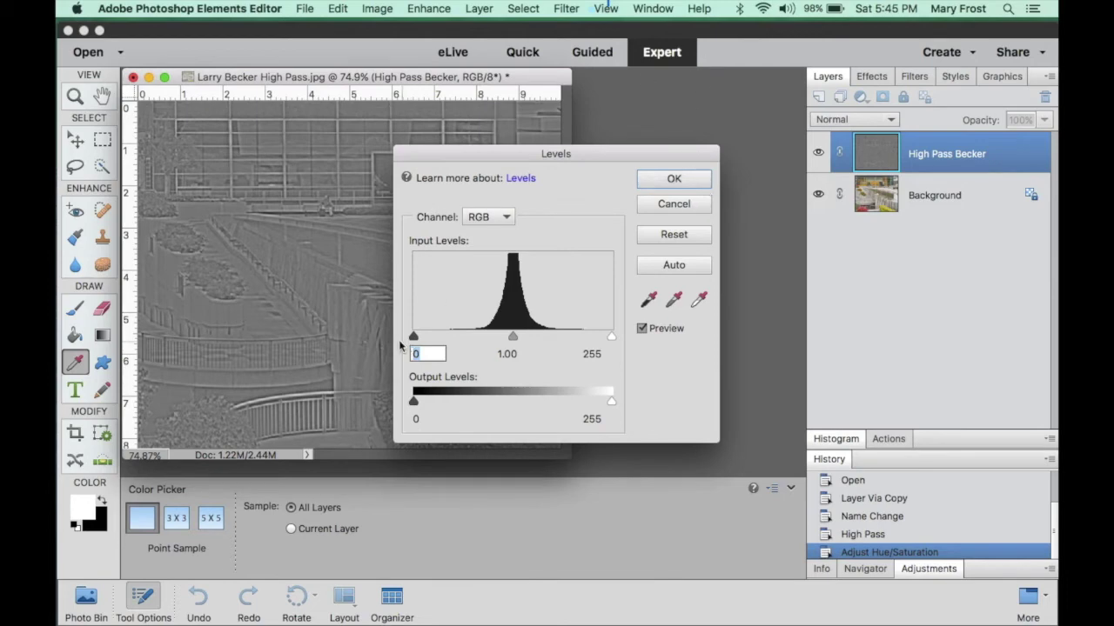
{"action": "left_click_drag", "start_coordinate": [416, 336], "coordinate": [466, 336]}
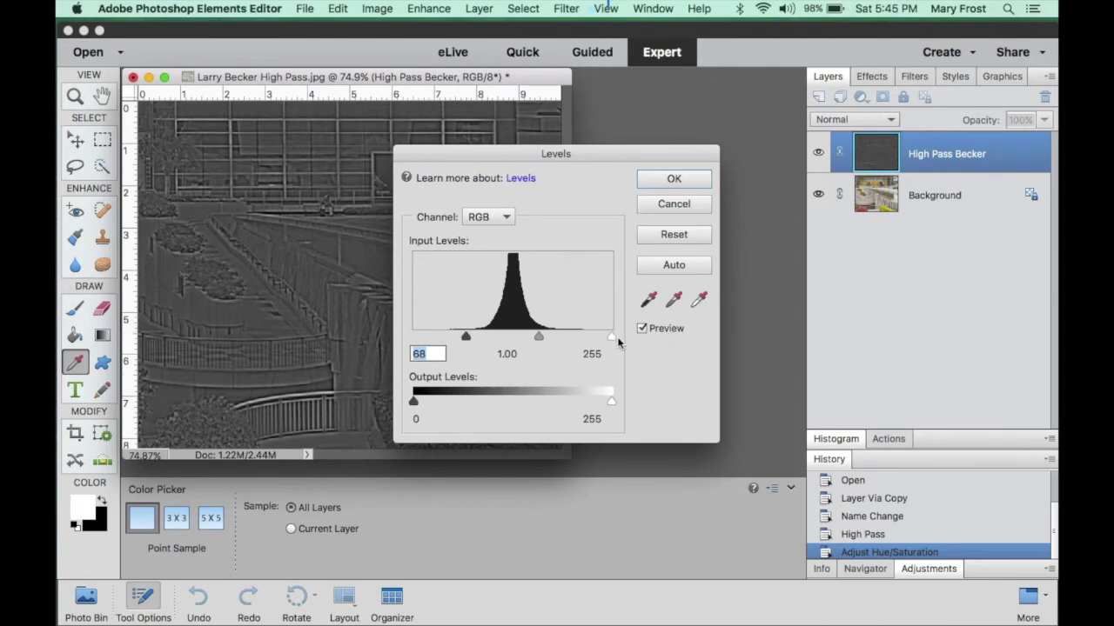
{"action": "left_click_drag", "start_coordinate": [612, 336], "coordinate": [564, 336]}
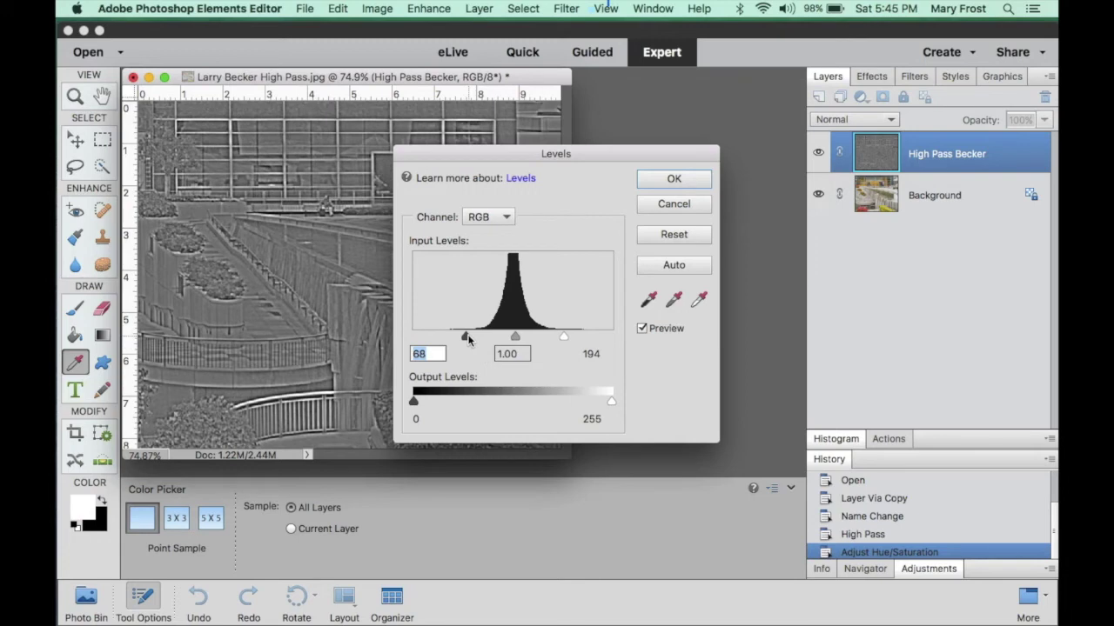
{"action": "left_click_drag", "start_coordinate": [467, 338], "coordinate": [454, 337]}
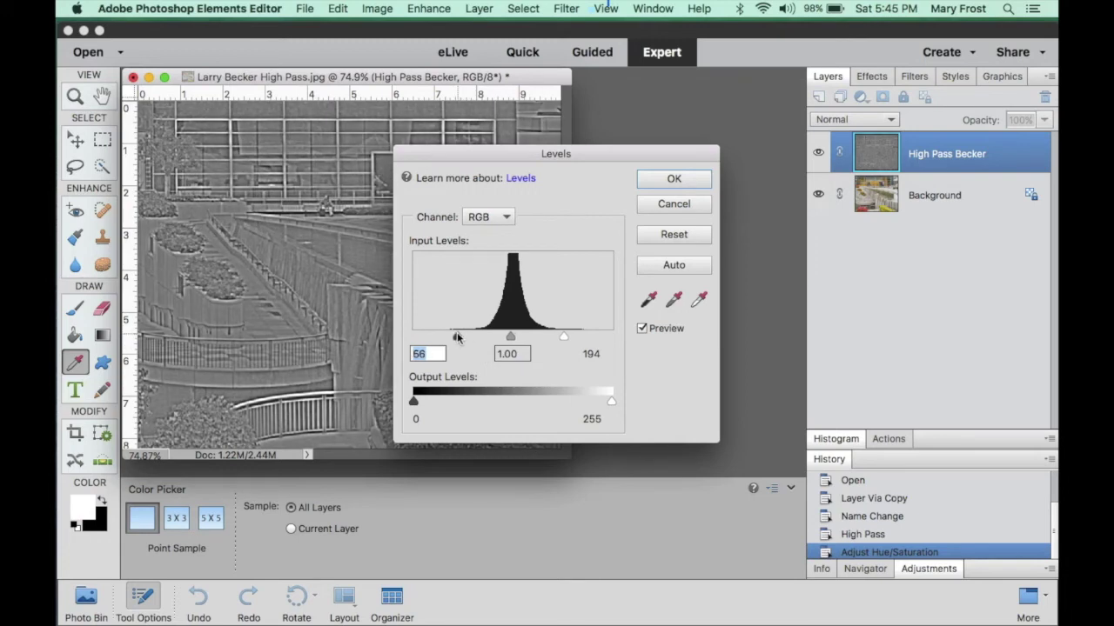
{"action": "left_click_drag", "start_coordinate": [564, 336], "coordinate": [577, 336]}
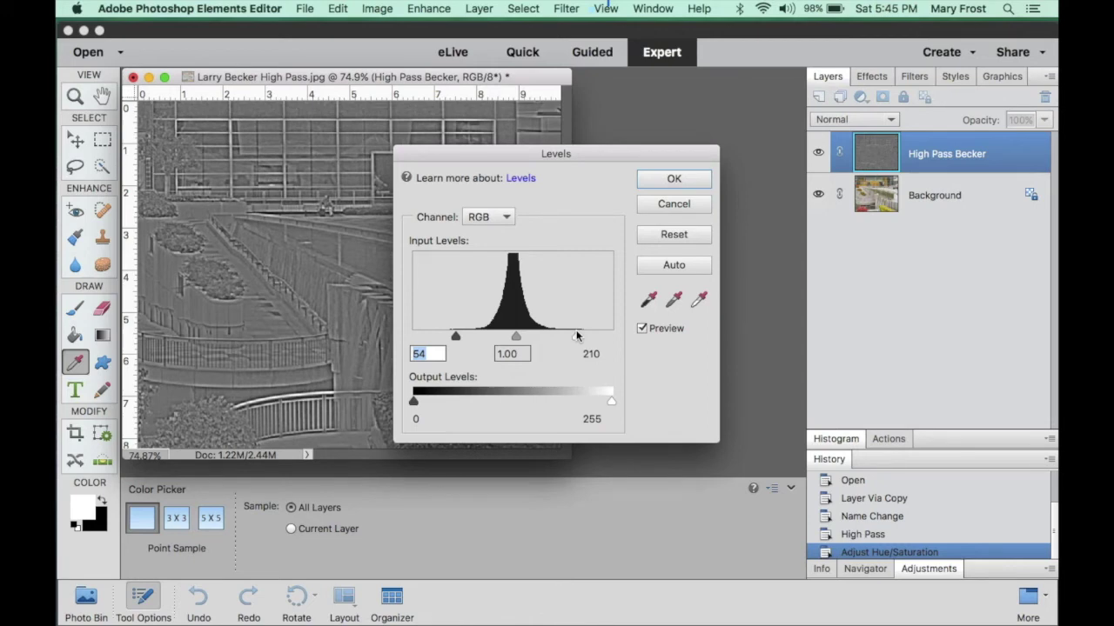
{"action": "left_click", "coordinate": [578, 336]}
{"action": "left_click_drag", "start_coordinate": [577, 337], "coordinate": [574, 337]}
{"action": "left_click", "coordinate": [674, 179]}
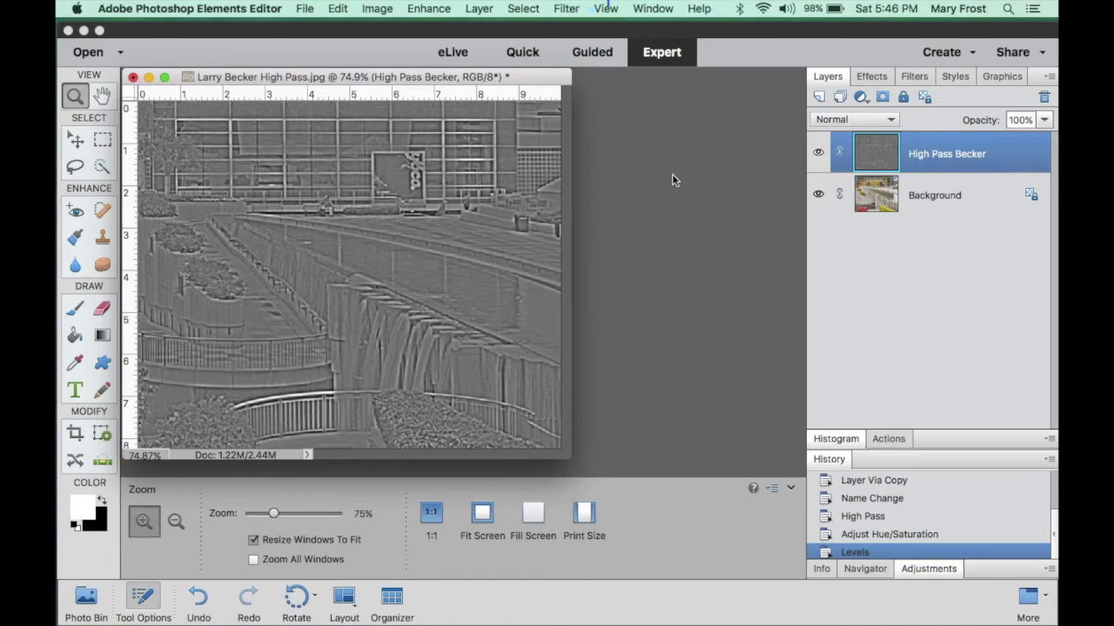
Step: Apply Surface Blur to the High Pass Becker layer with a radius of 3 pixels and a threshold of 15 levels
{"action": "left_click", "coordinate": [565, 9]}
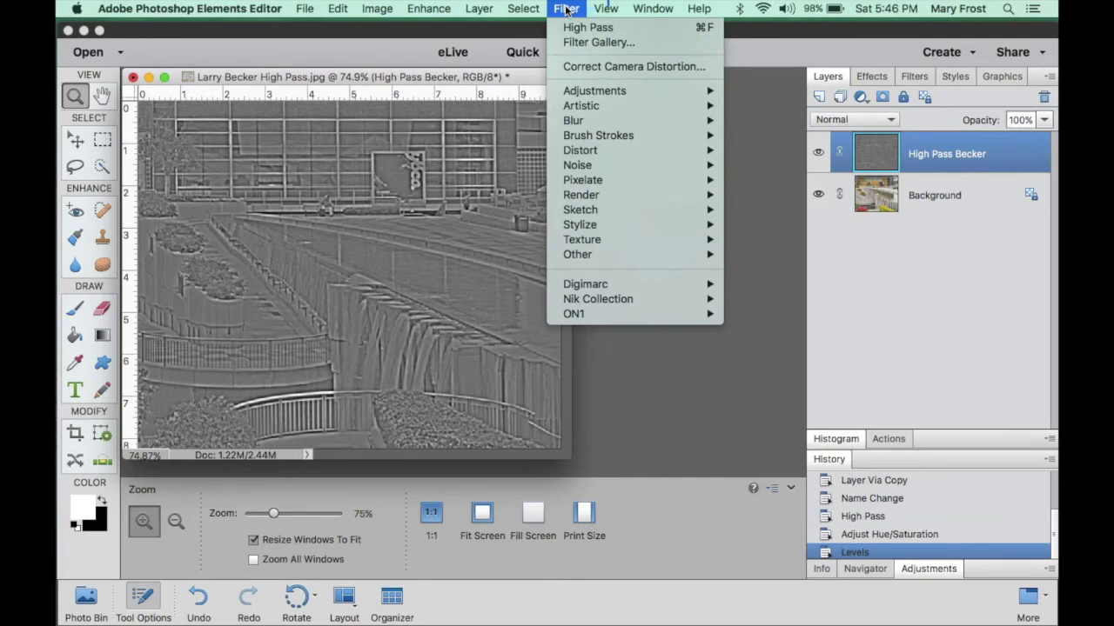
{"action": "mouse_move", "coordinate": [586, 125]}
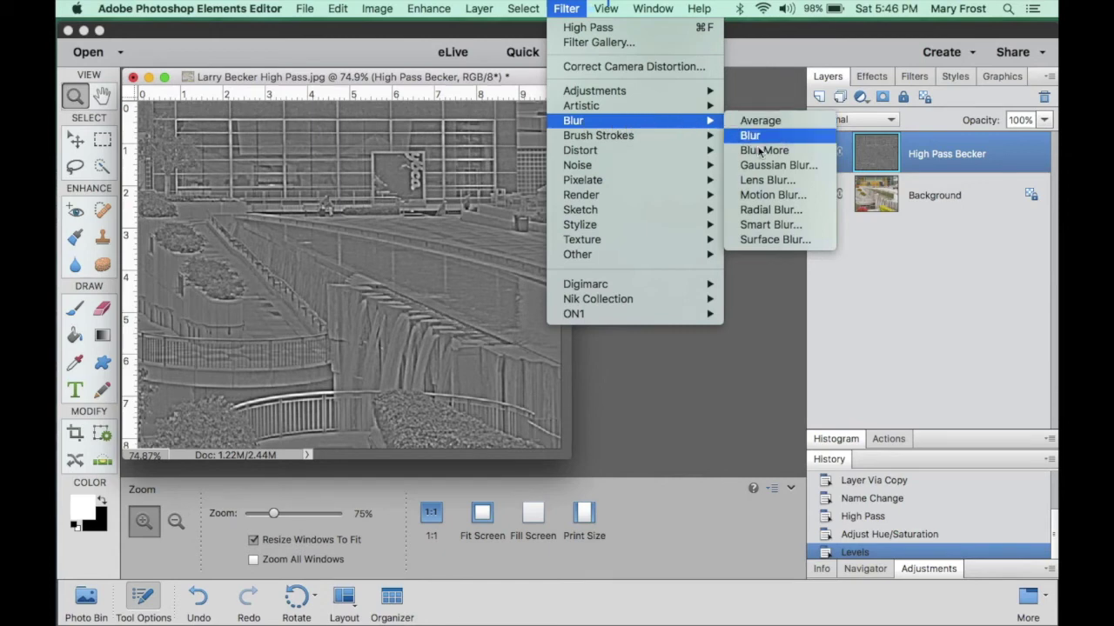
{"action": "left_click", "coordinate": [763, 240]}
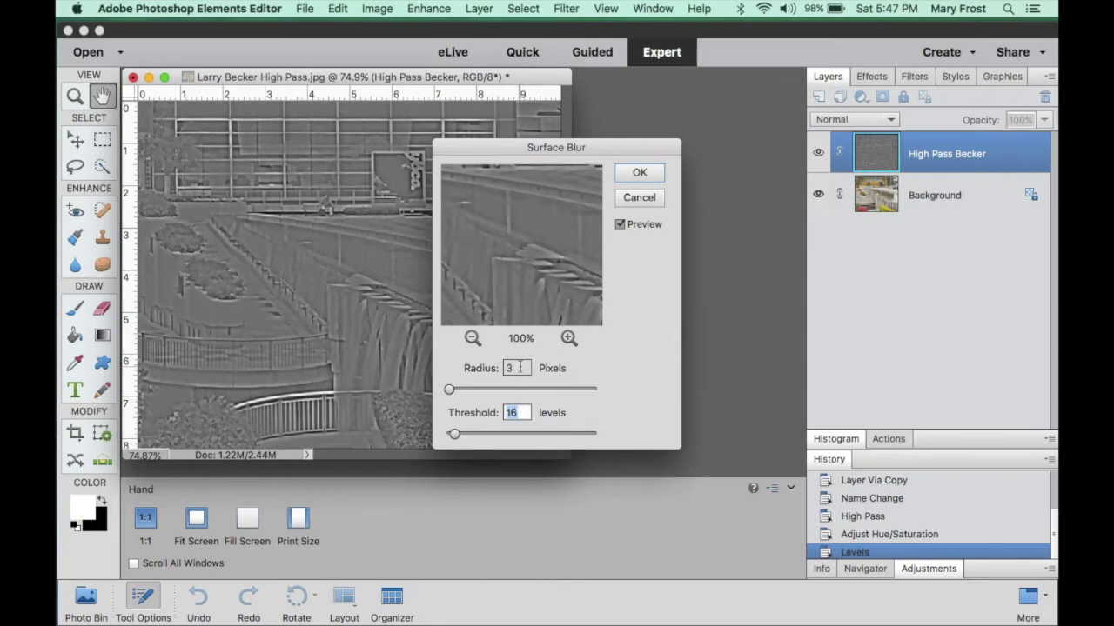
{"action": "left_click_drag", "start_coordinate": [454, 435], "coordinate": [453, 437]}
{"action": "left_click_drag", "start_coordinate": [453, 437], "coordinate": [443, 435]}
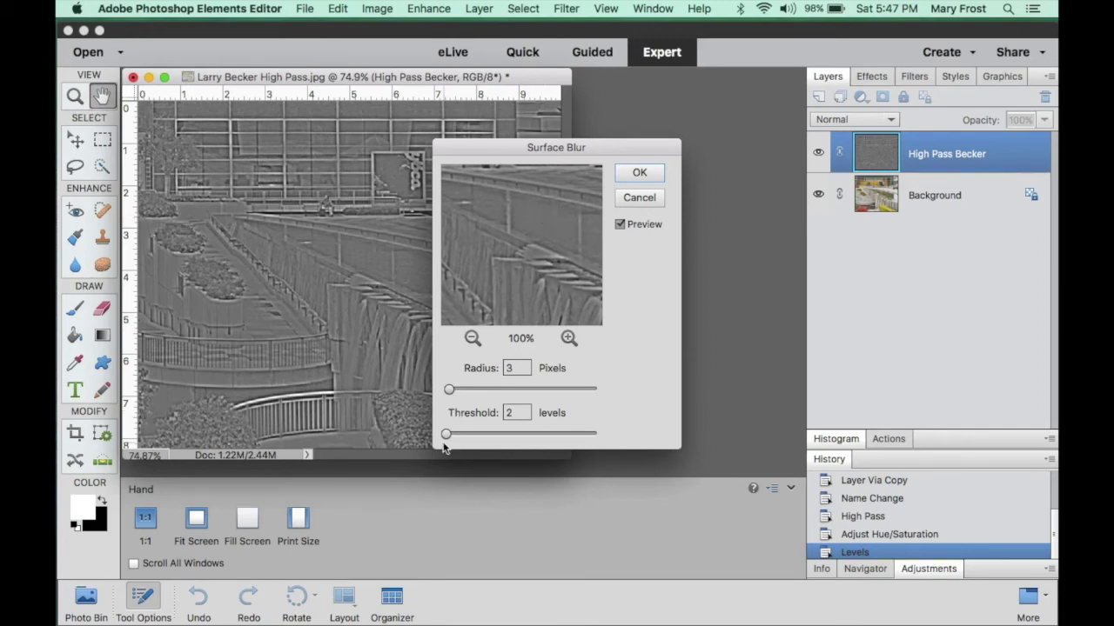
{"action": "left_click_drag", "start_coordinate": [444, 437], "coordinate": [512, 440]}
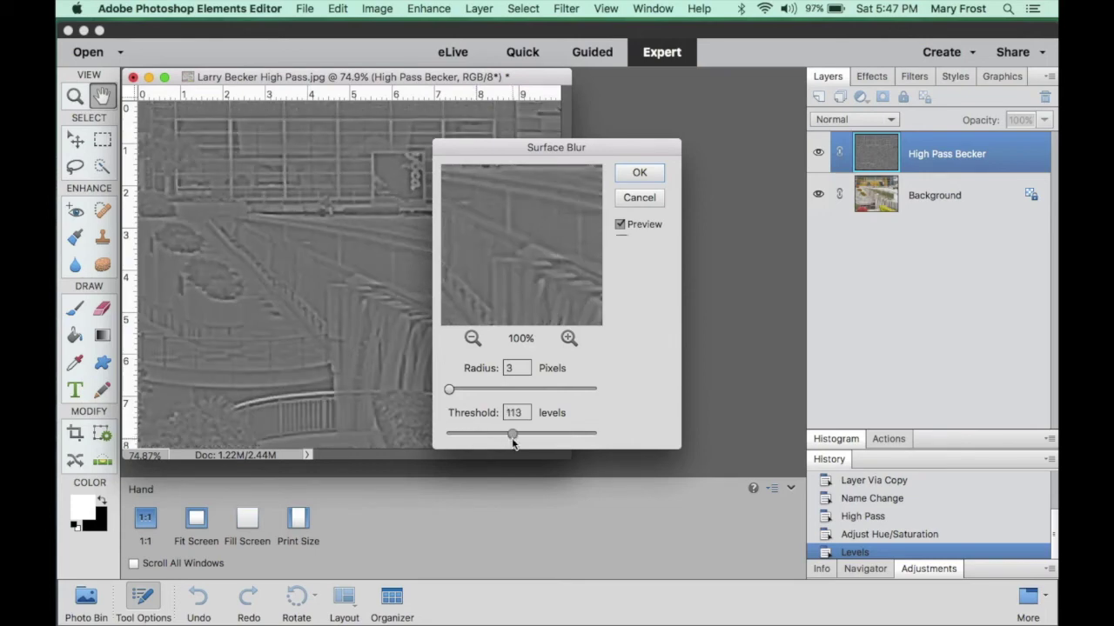
{"action": "left_click_drag", "start_coordinate": [510, 439], "coordinate": [569, 435]}
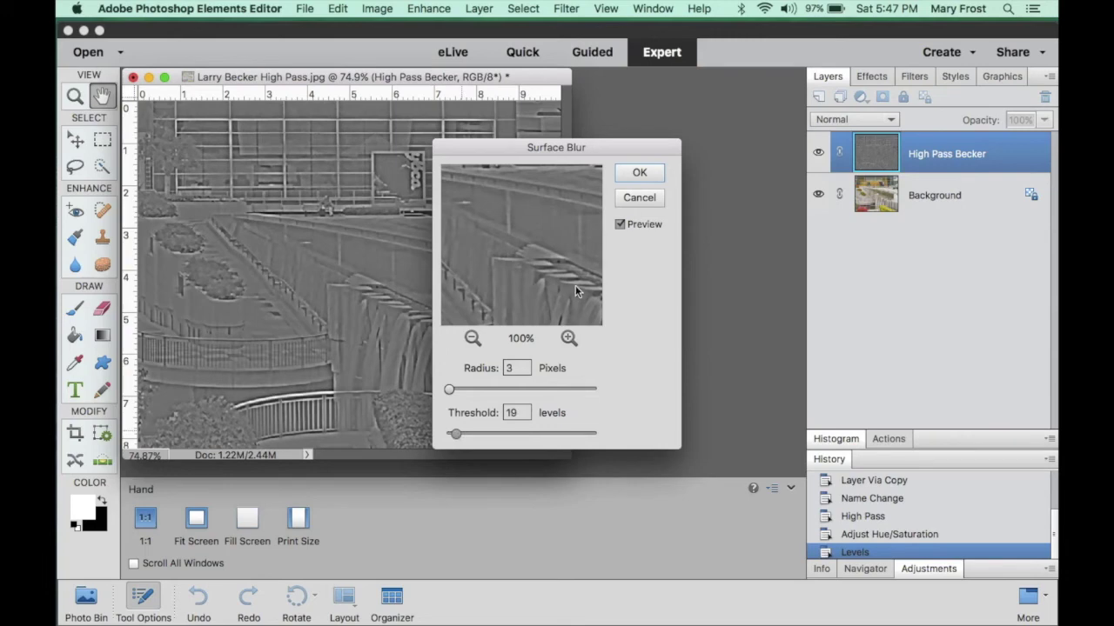
{"action": "mouse_move", "coordinate": [570, 228]}
{"action": "left_mouse_down"}
{"action": "mouse_move", "coordinate": [523, 229]}
{"action": "mouse_move", "coordinate": [562, 223]}
{"action": "left_mouse_up"}
{"action": "left_click_drag", "start_coordinate": [562, 435], "coordinate": [453, 438]}
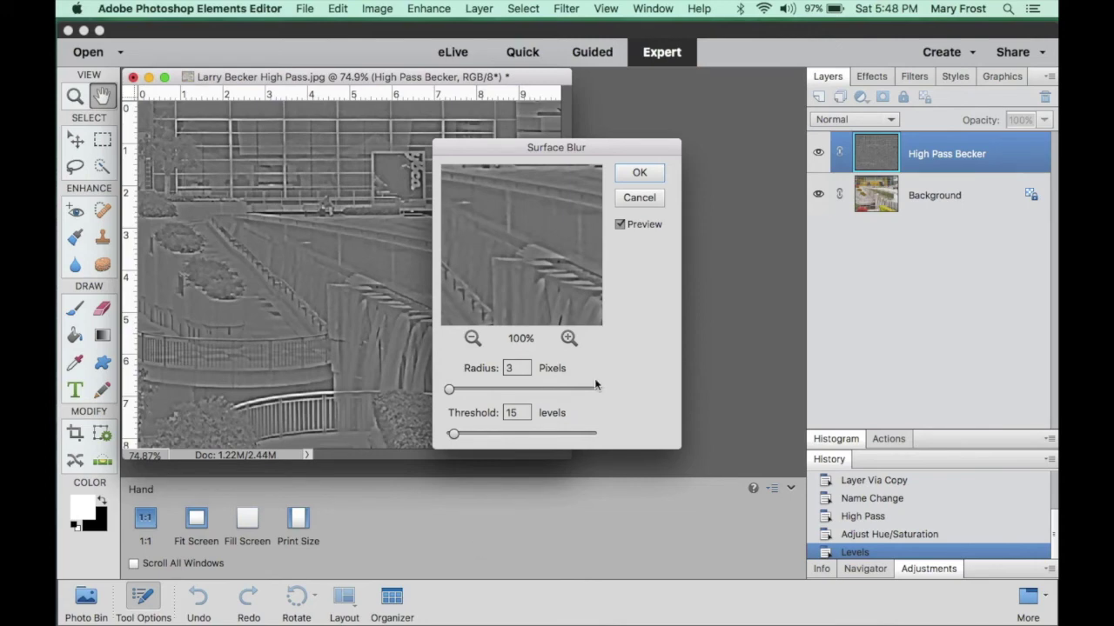
{"action": "left_click", "coordinate": [641, 173]}
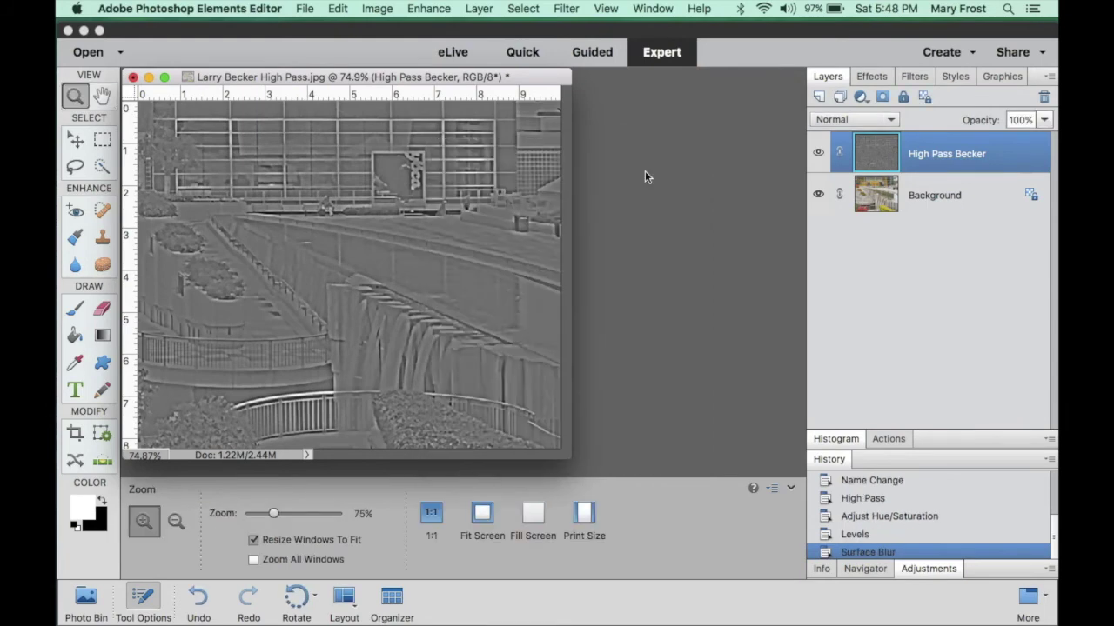
Step: Set the High Pass Becker layer's blending mode to Overlay and toggle its visibility to compare before and after
{"action": "left_click", "coordinate": [889, 120]}
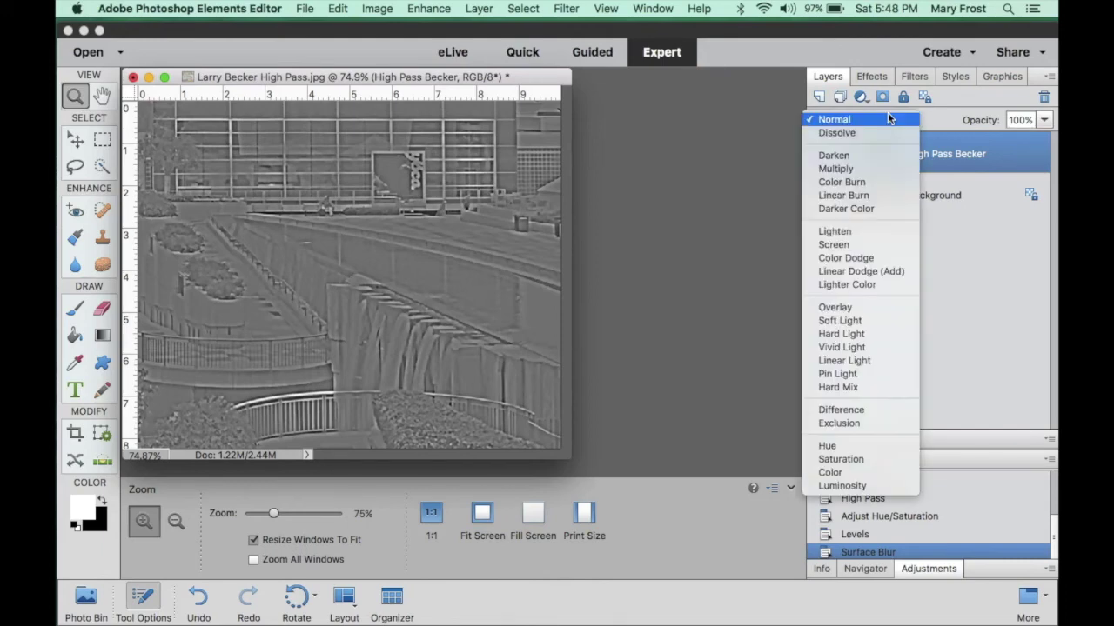
{"action": "left_click", "coordinate": [877, 309]}
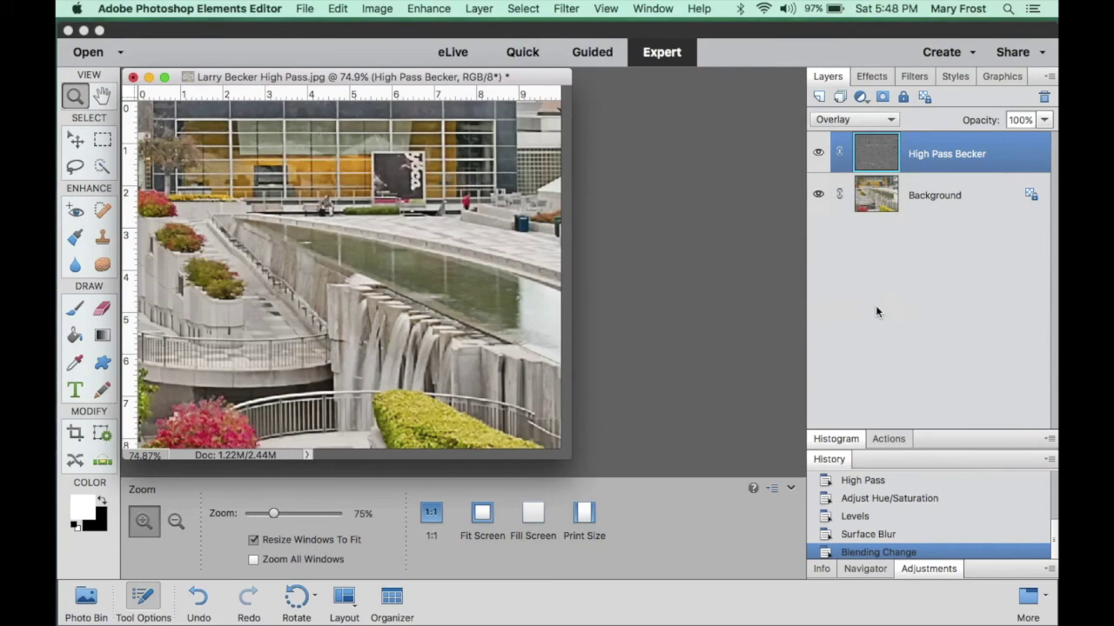
{"action": "left_click", "coordinate": [818, 154]}
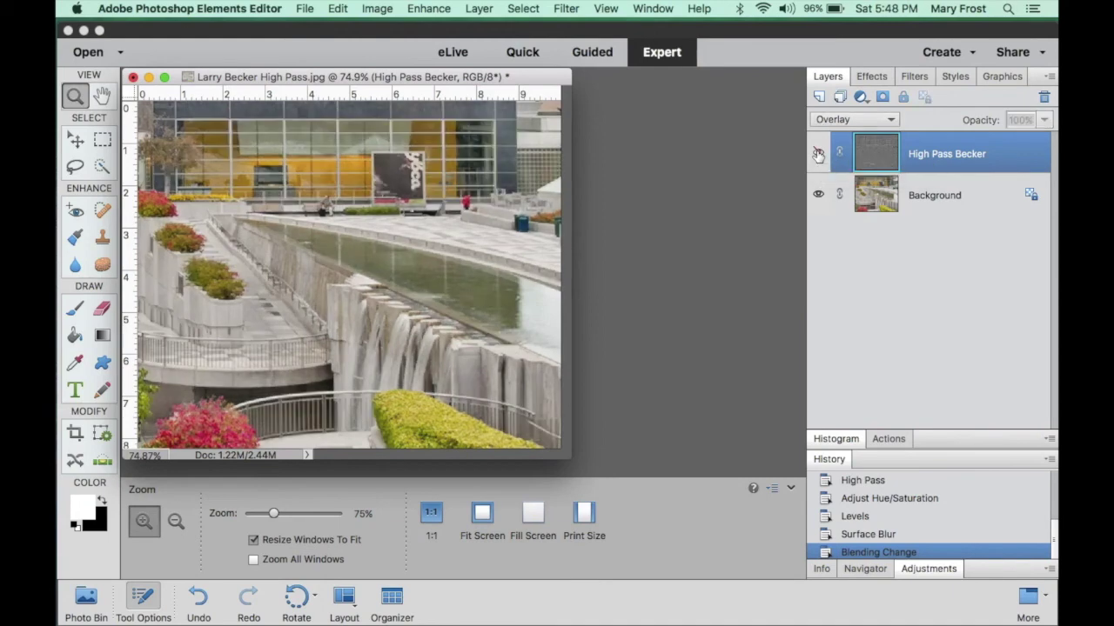
{"action": "left_click", "coordinate": [818, 154]}
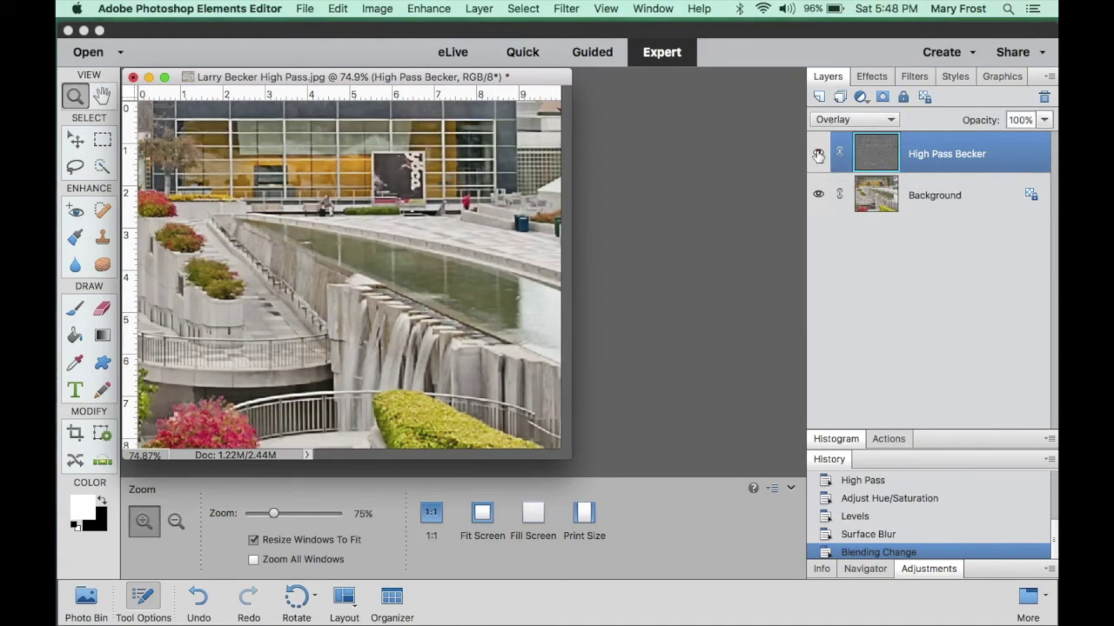
Step: Compare Soft Light with Overlay blending on the High Pass Becker layer, checking it against the original photo and ending on Overlay
{"action": "left_click", "coordinate": [889, 122]}
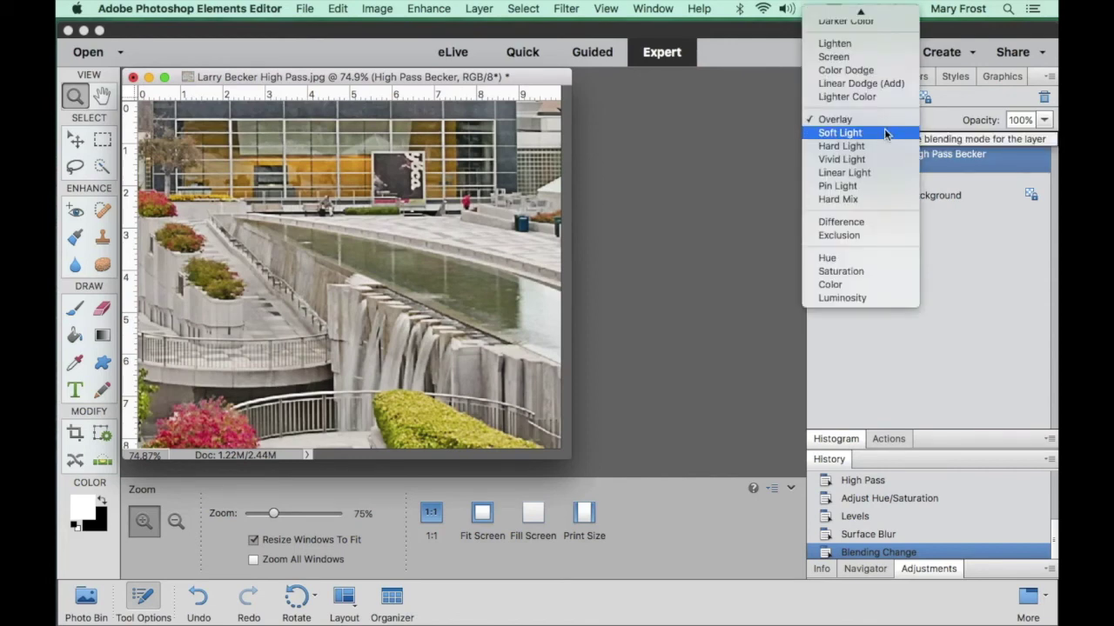
{"action": "left_click", "coordinate": [882, 135]}
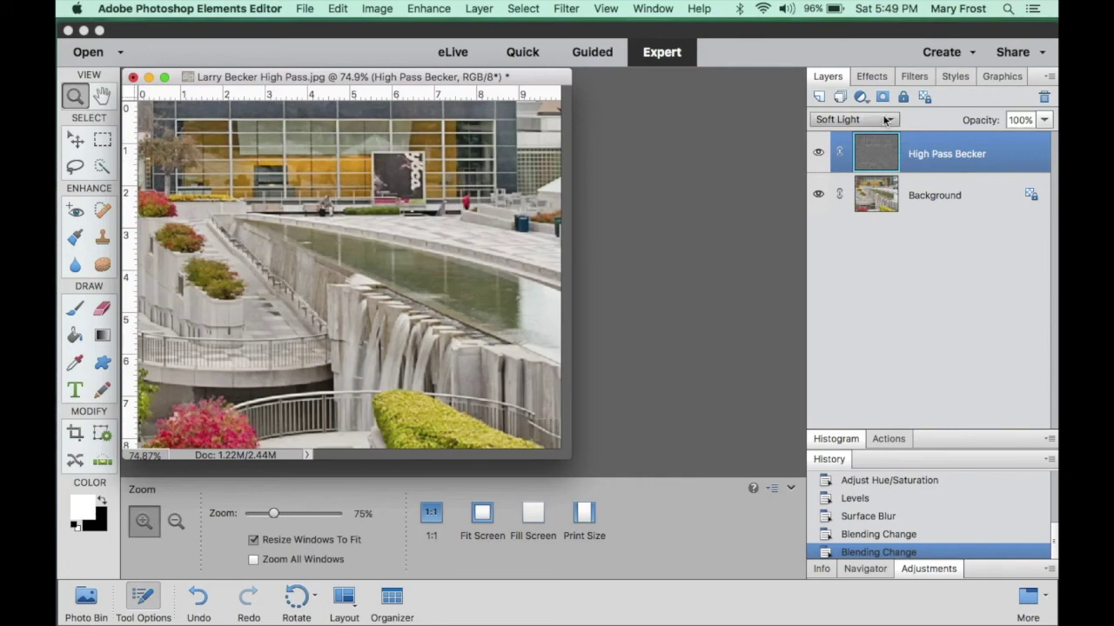
{"action": "left_click", "coordinate": [890, 119]}
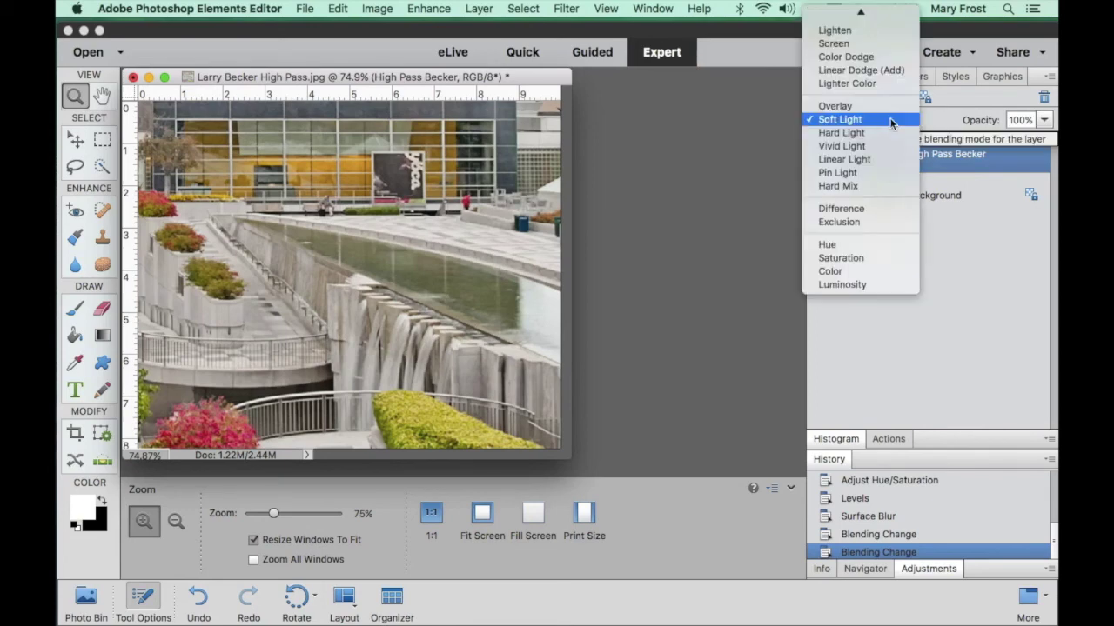
{"action": "left_click", "coordinate": [890, 108]}
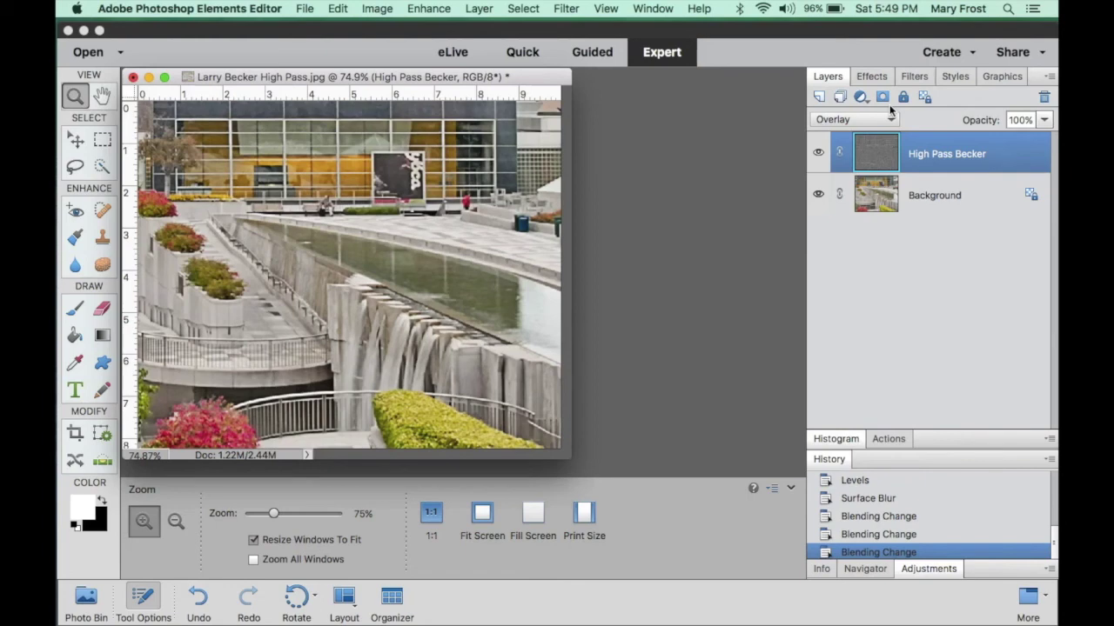
{"action": "left_click", "coordinate": [818, 153]}
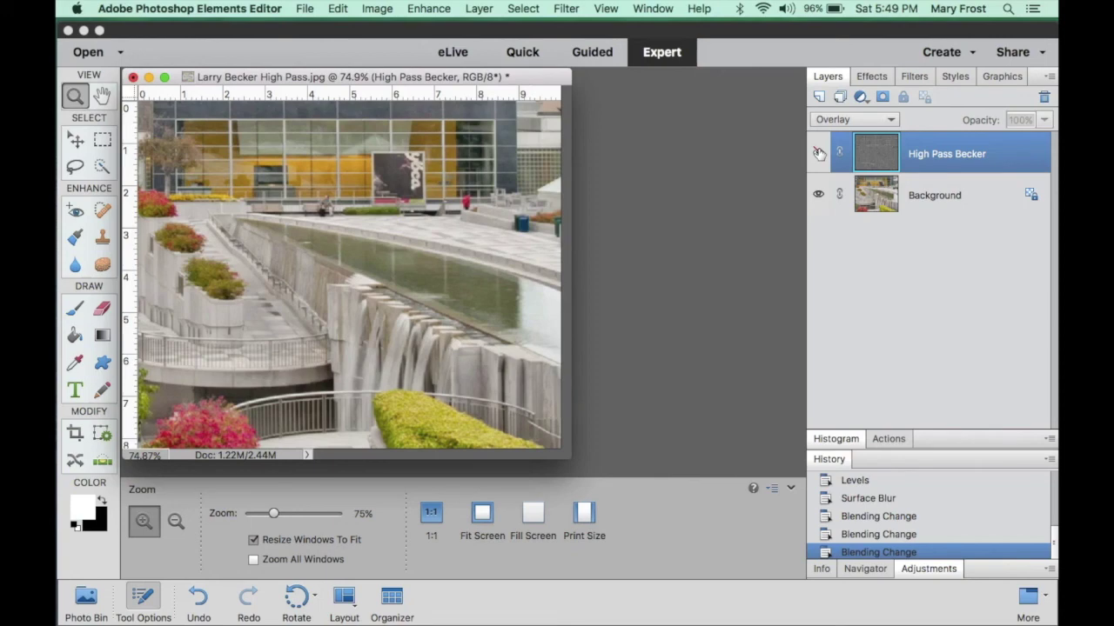
{"action": "left_click", "coordinate": [818, 153]}
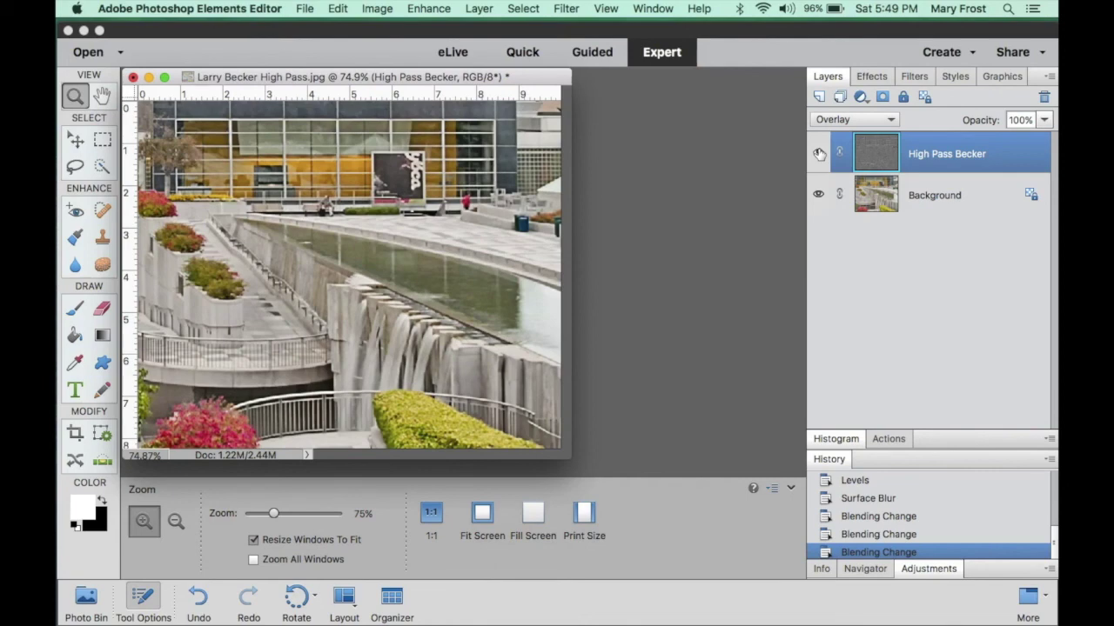
{"action": "left_click", "coordinate": [891, 121]}
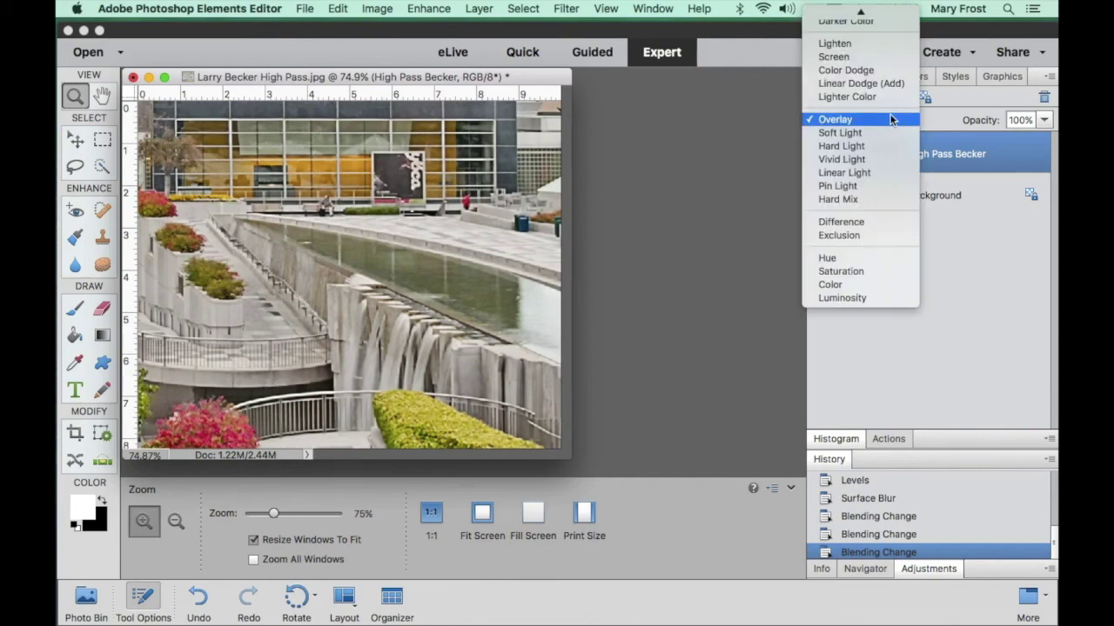
{"action": "left_click", "coordinate": [879, 132]}
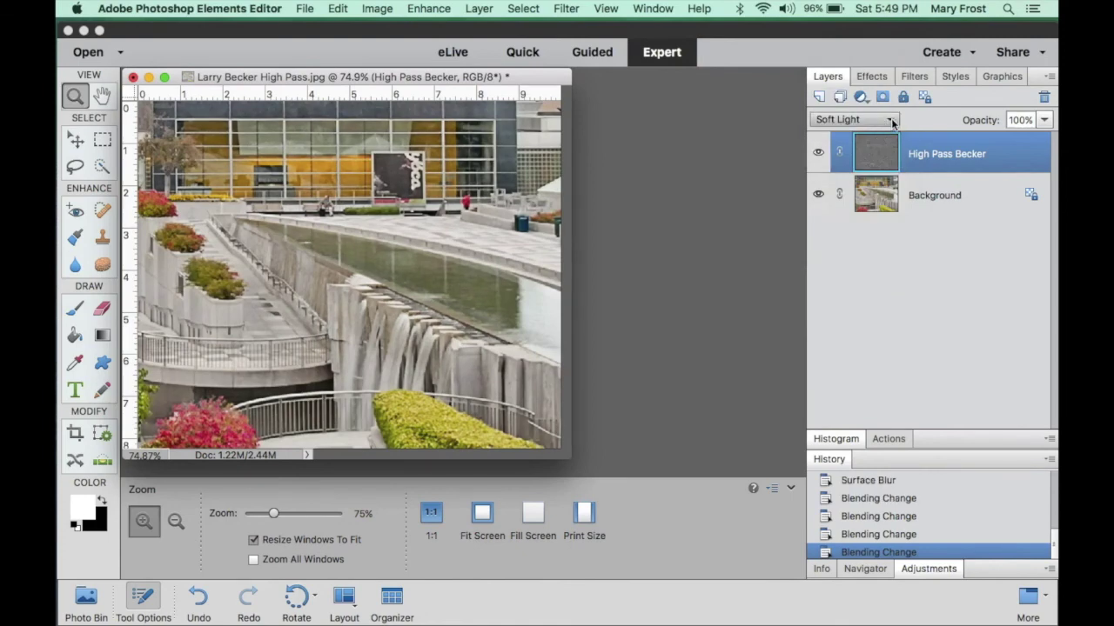
{"action": "left_click", "coordinate": [890, 121]}
{"action": "left_click", "coordinate": [891, 106]}
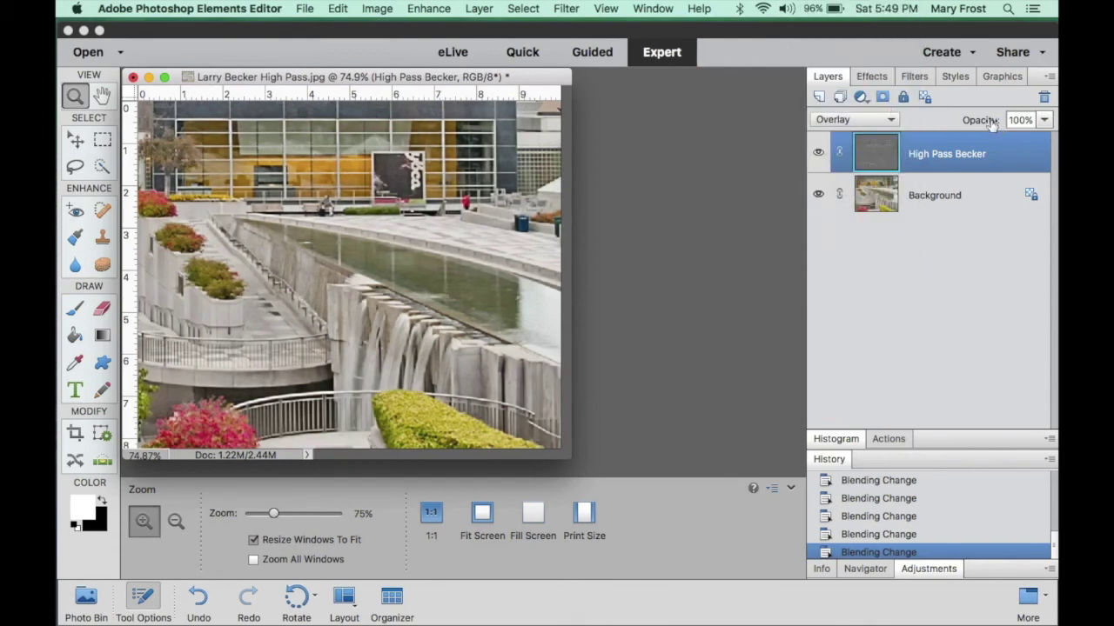
Step: Lower the High Pass Becker layer's opacity to 76% to soften the sharpening
{"action": "left_click_drag", "start_coordinate": [991, 124], "coordinate": [975, 126]}
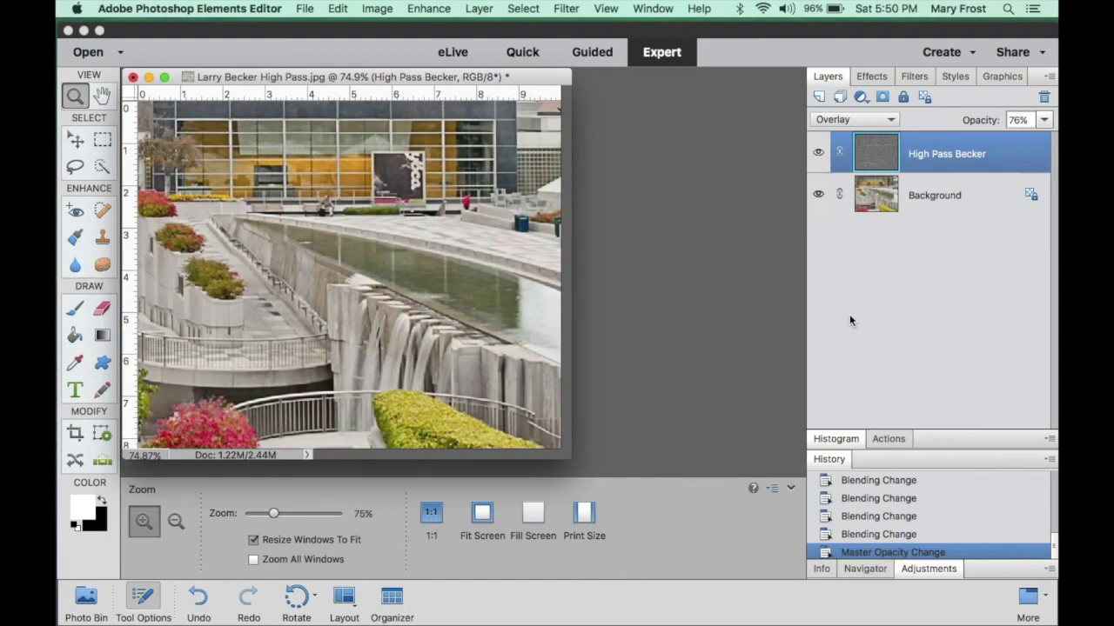
{"action": "mouse_move", "coordinate": [862, 566]}
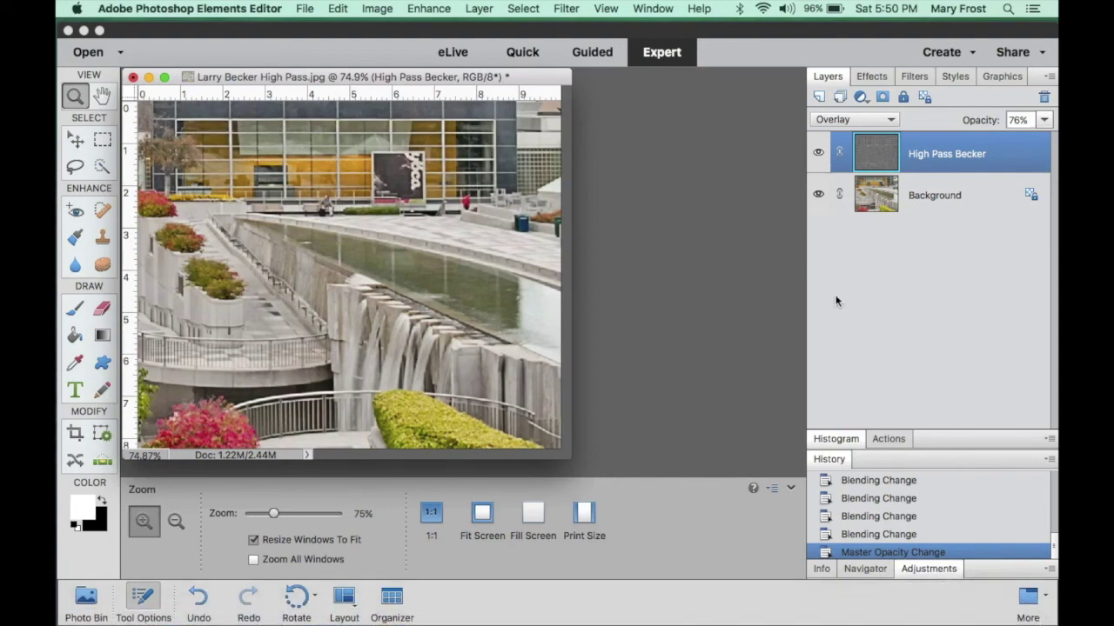